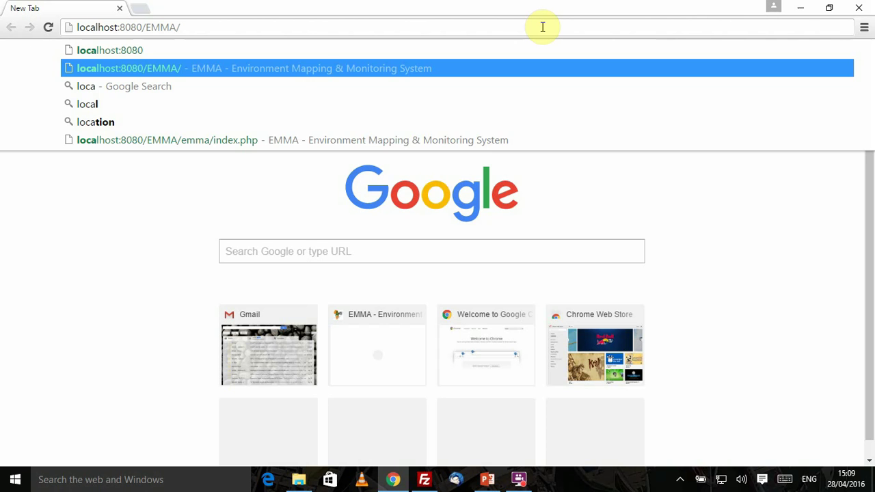
Load localhost:8080/EMMA/ and open the EMMA map viewer
{"action": "key", "text": "Return"}
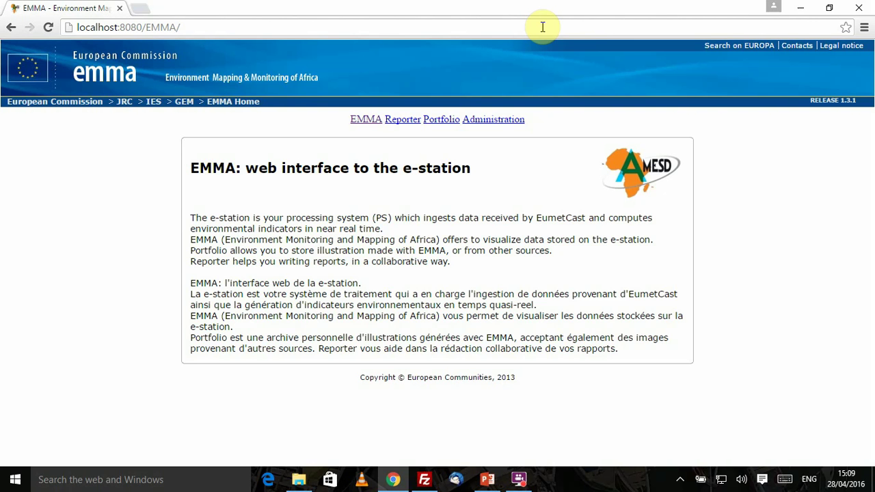
{"action": "left_click", "coordinate": [371, 122]}
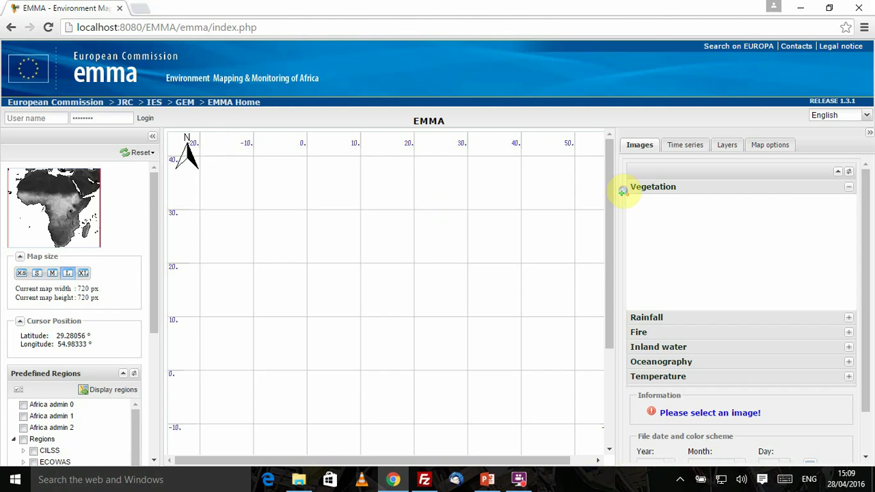
Check the Vegetation, Rainfall, Fire, Oceanography and Temperature image categories for available products, leaving every category collapsed
{"action": "left_click", "coordinate": [848, 173]}
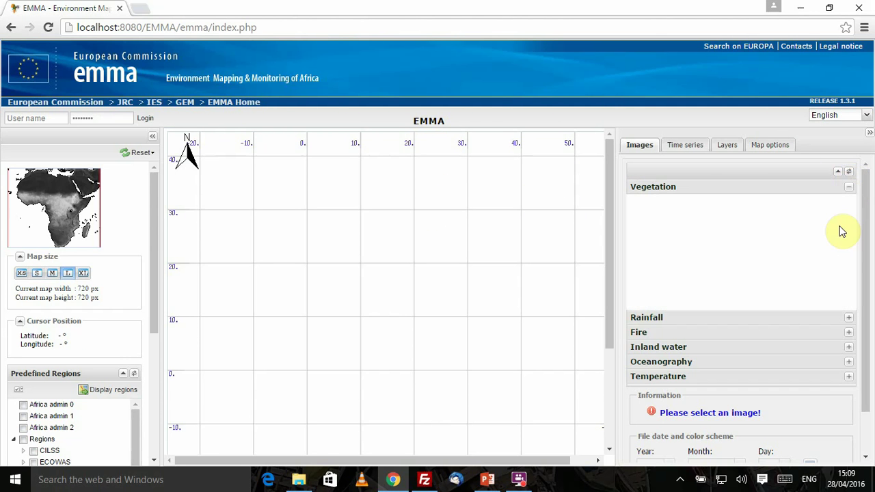
{"action": "left_click", "coordinate": [849, 188]}
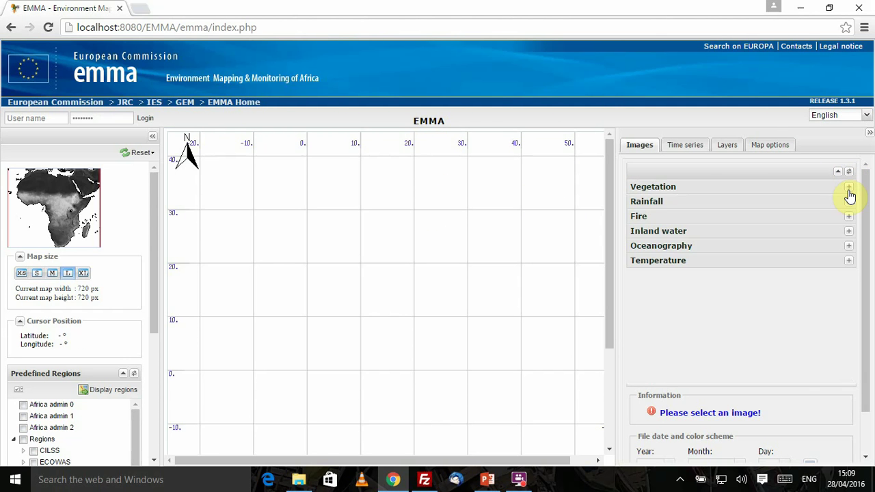
{"action": "left_click", "coordinate": [850, 201]}
{"action": "left_click", "coordinate": [850, 202]}
{"action": "left_click", "coordinate": [847, 217]}
{"action": "left_click", "coordinate": [848, 217]}
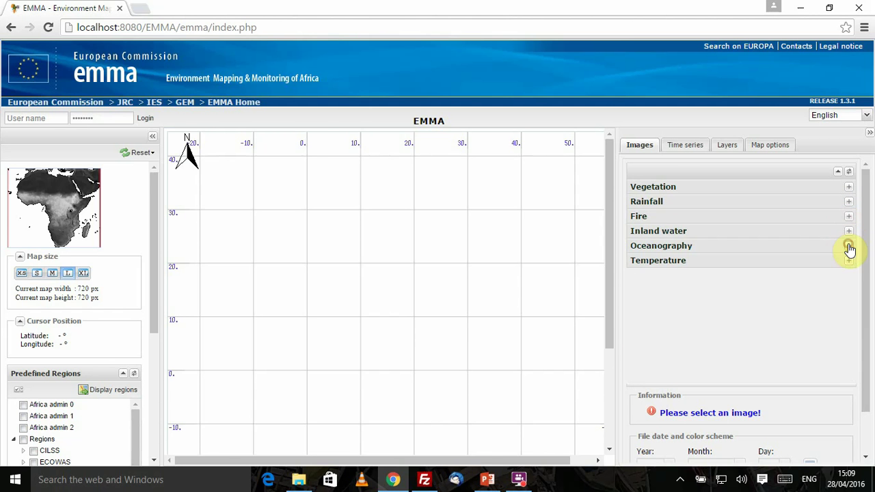
{"action": "left_click", "coordinate": [847, 246]}
{"action": "left_click", "coordinate": [847, 245]}
{"action": "left_click", "coordinate": [848, 261]}
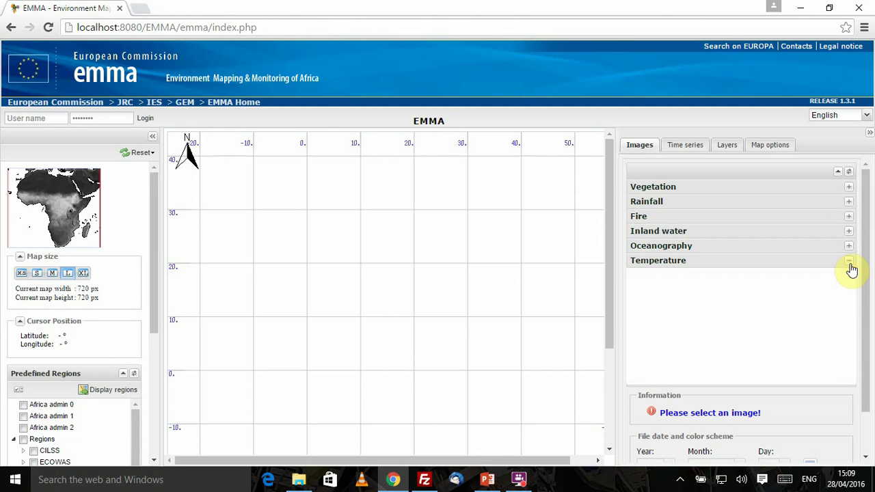
{"action": "left_click", "coordinate": [848, 262]}
{"action": "left_click", "coordinate": [849, 263]}
{"action": "left_click", "coordinate": [849, 263]}
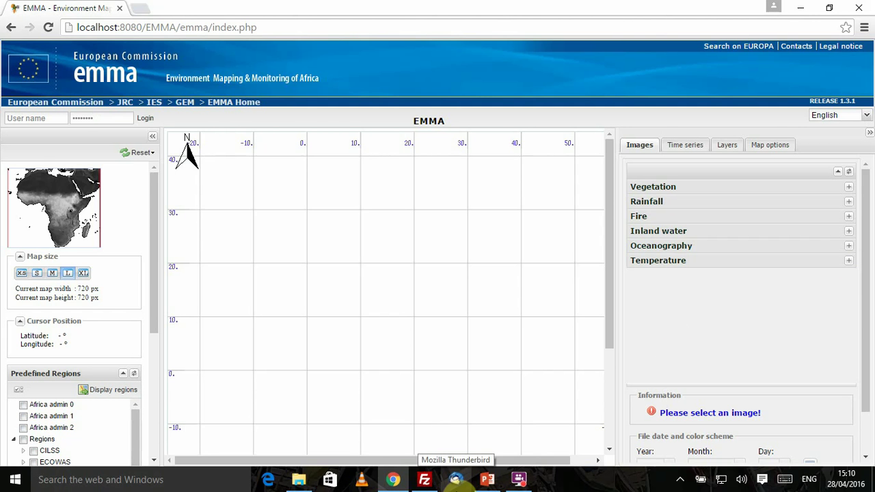
Bring up FileZilla, and show the FTP client connection details on slide 3 of the EMMA_Part1 presentation in PowerPoint
{"action": "mouse_move", "coordinate": [424, 486]}
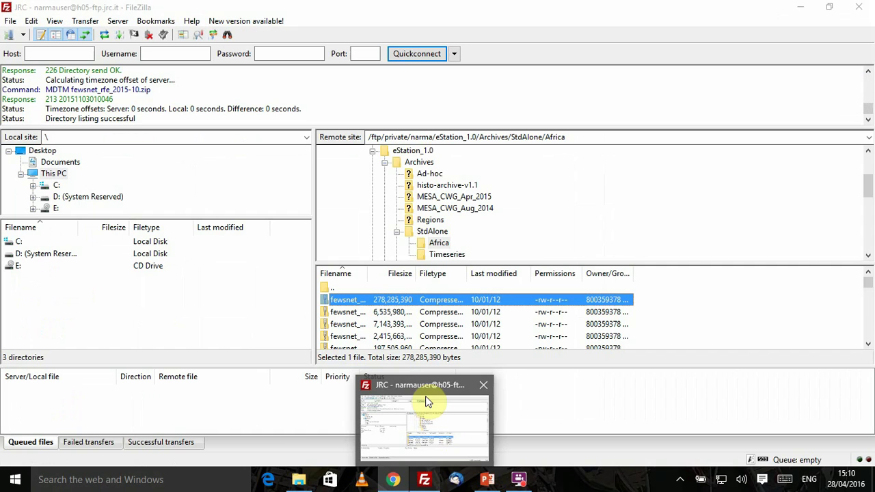
{"action": "left_click", "coordinate": [425, 398]}
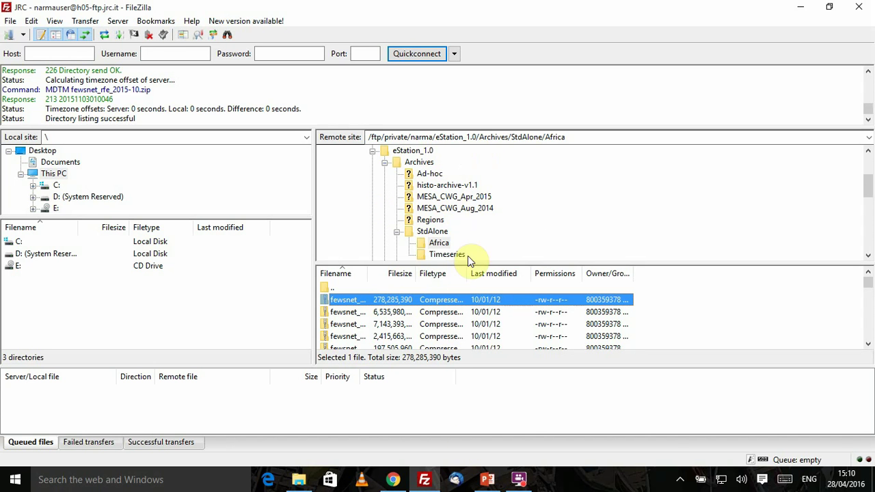
{"action": "left_click", "coordinate": [487, 479]}
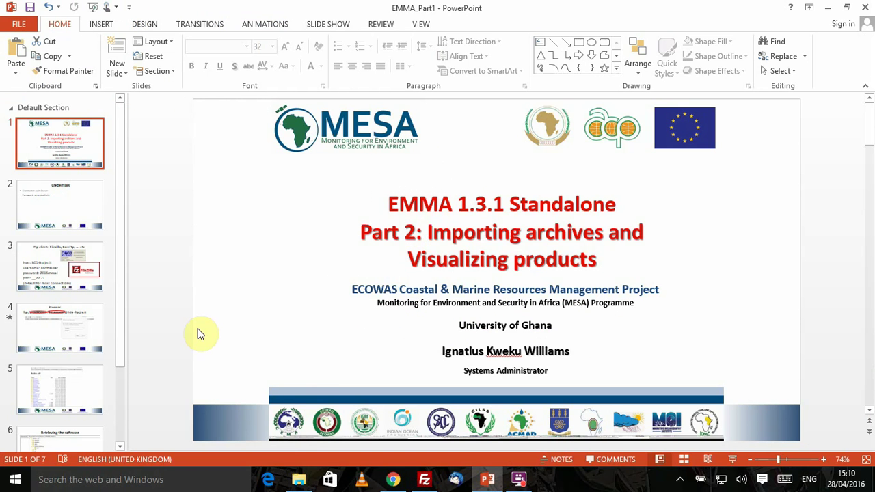
{"action": "left_click", "coordinate": [54, 273]}
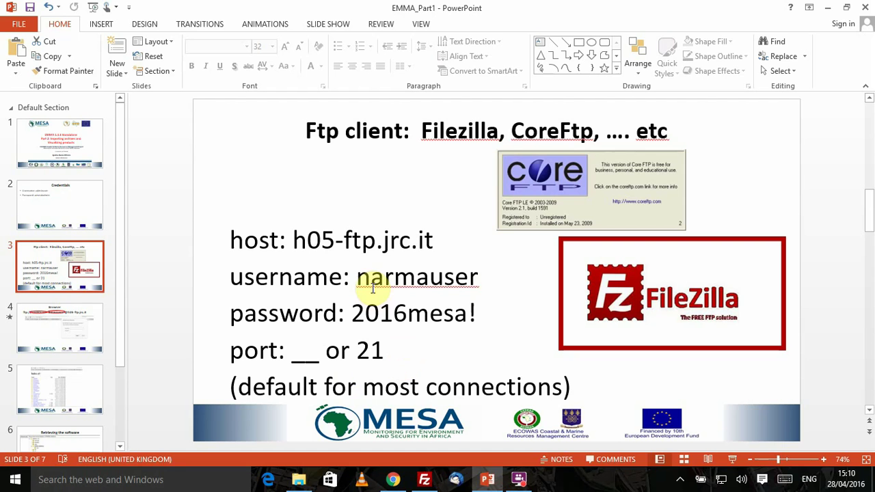
Switch to FileZilla and look through the archive files in the remote Archives/StdAlone/Africa folder
{"action": "left_click", "coordinate": [424, 479]}
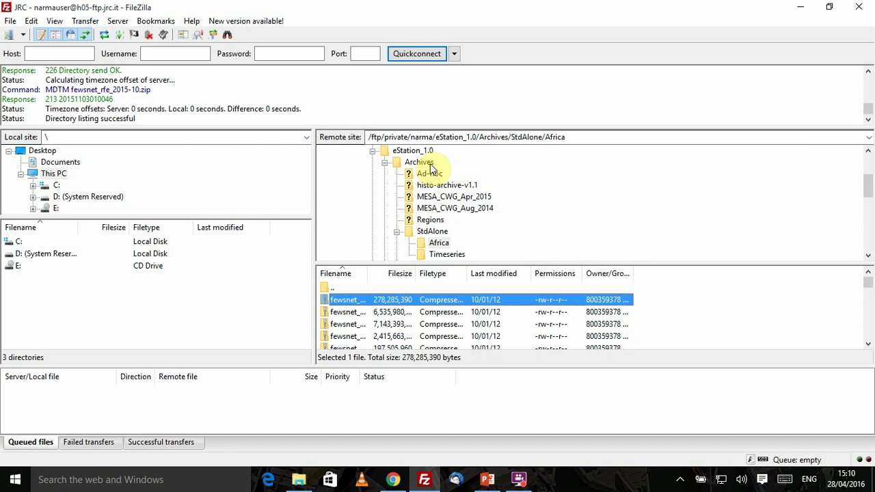
{"action": "left_click", "coordinate": [438, 244]}
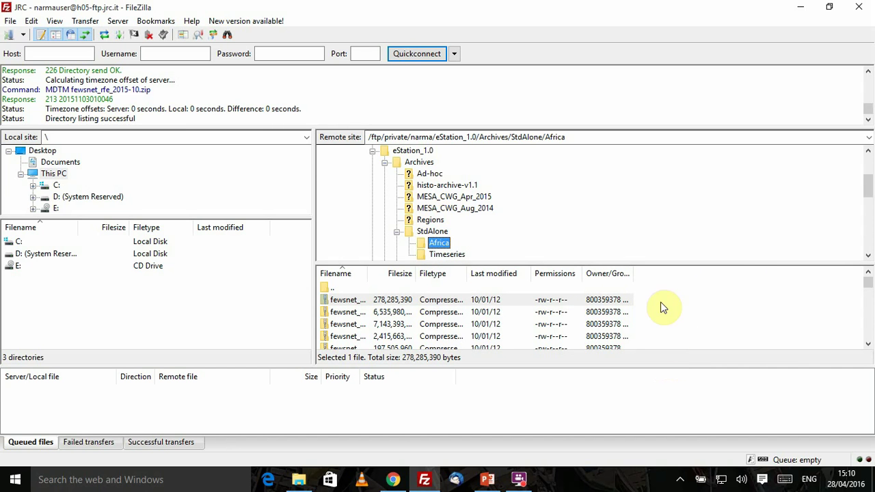
{"action": "left_click_drag", "start_coordinate": [667, 264], "coordinate": [668, 205]}
{"action": "left_click_drag", "start_coordinate": [869, 225], "coordinate": [867, 335]}
{"action": "left_click_drag", "start_coordinate": [860, 372], "coordinate": [870, 219]}
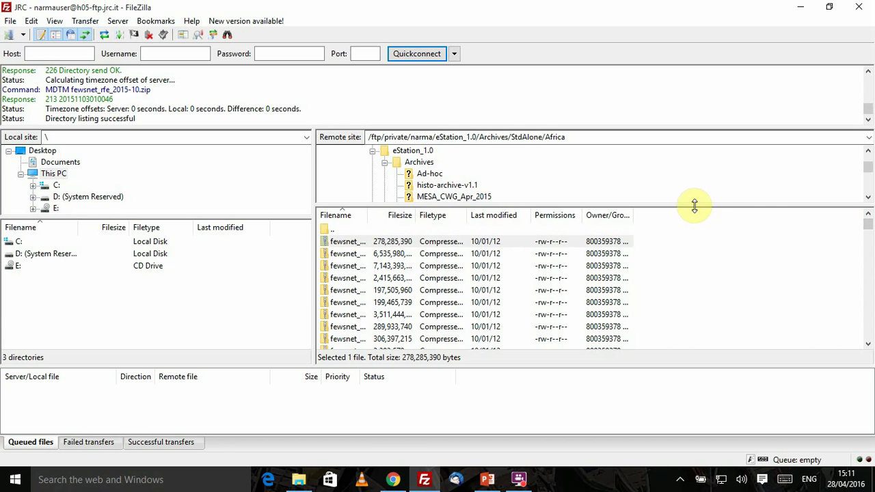
{"action": "left_click_drag", "start_coordinate": [695, 205], "coordinate": [689, 250]}
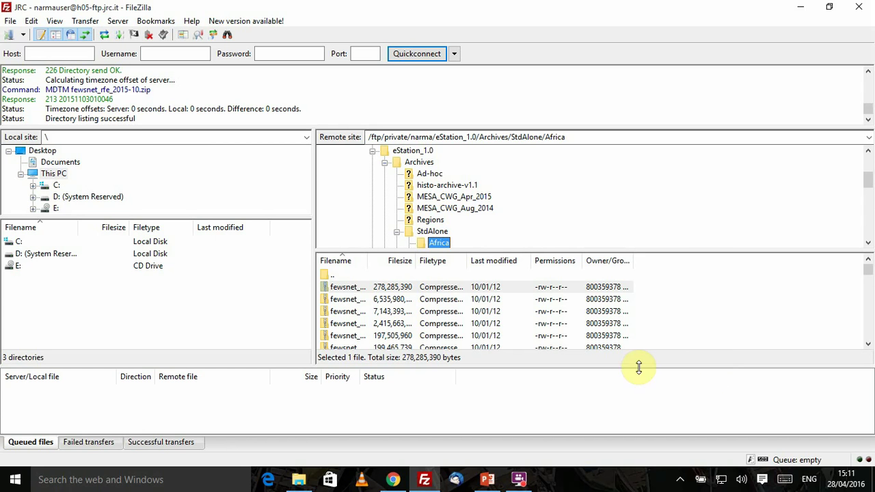
Minimize FileZilla and PowerPoint, and open the archive folder inside EMMA 1.3.1 in File Explorer
{"action": "left_click", "coordinate": [802, 6]}
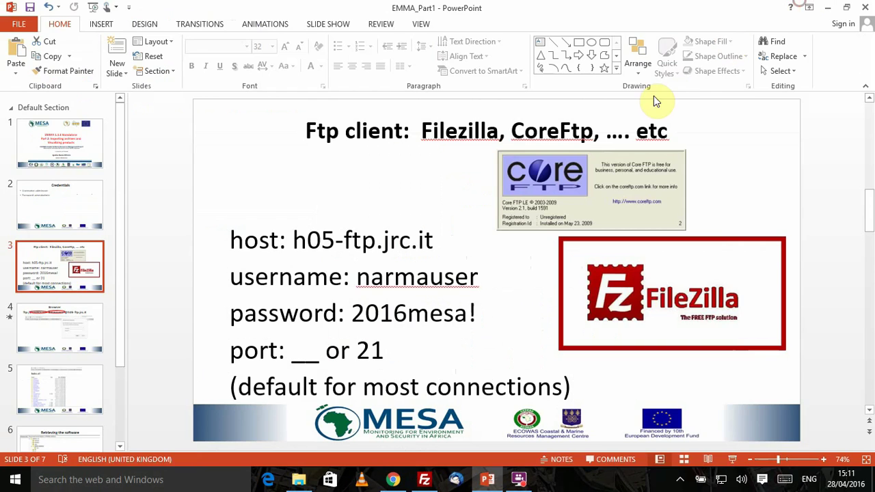
{"action": "left_click", "coordinate": [828, 7]}
{"action": "left_click", "coordinate": [300, 481]}
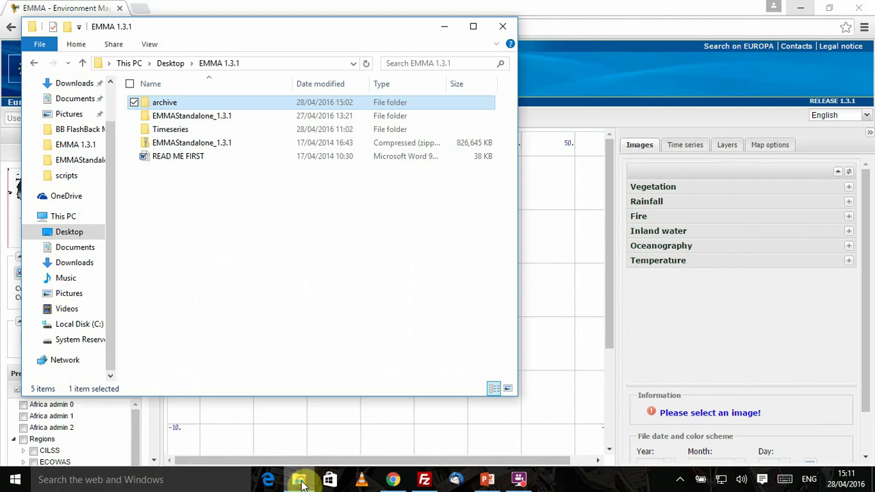
{"action": "double_click", "coordinate": [232, 103]}
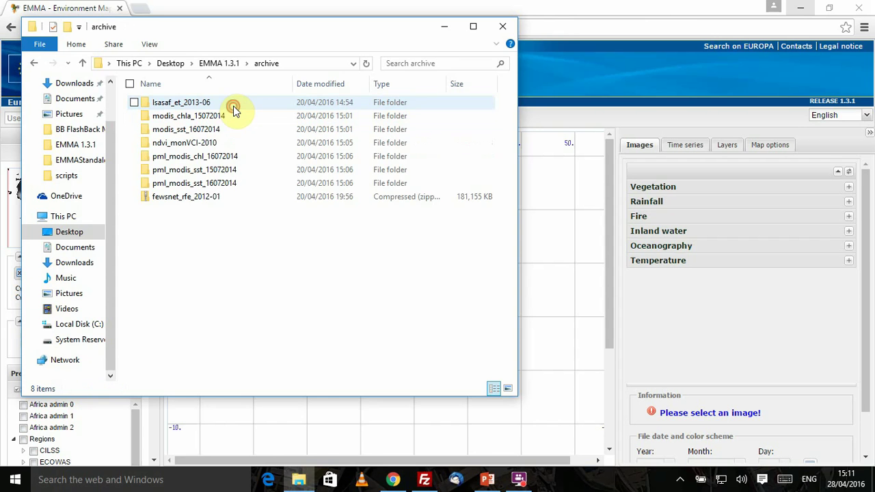
Extract the fewsnet_rfe_2012-01 zip into its default destination in the archive folder and close the extracted files window
{"action": "left_click", "coordinate": [203, 201]}
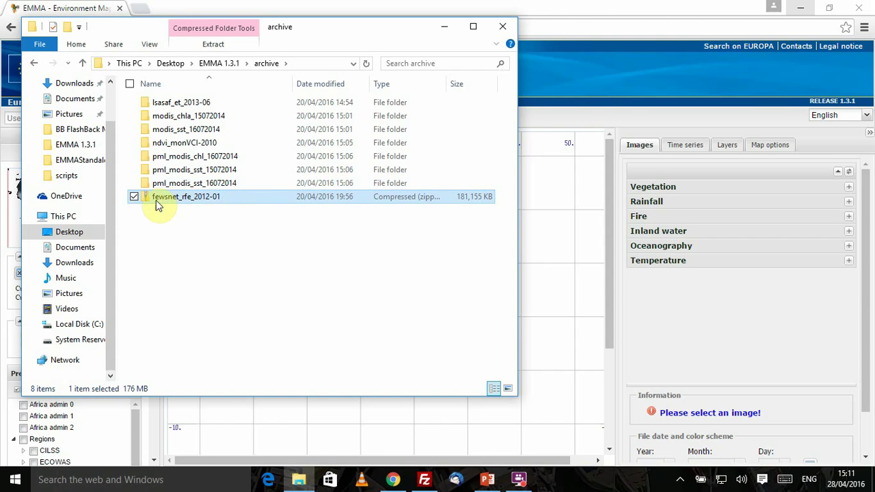
{"action": "right_click", "coordinate": [214, 196]}
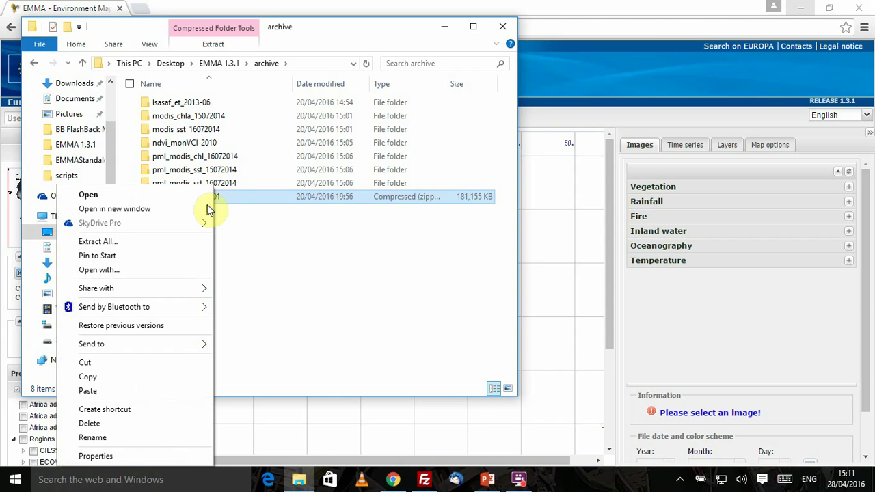
{"action": "left_click", "coordinate": [181, 243]}
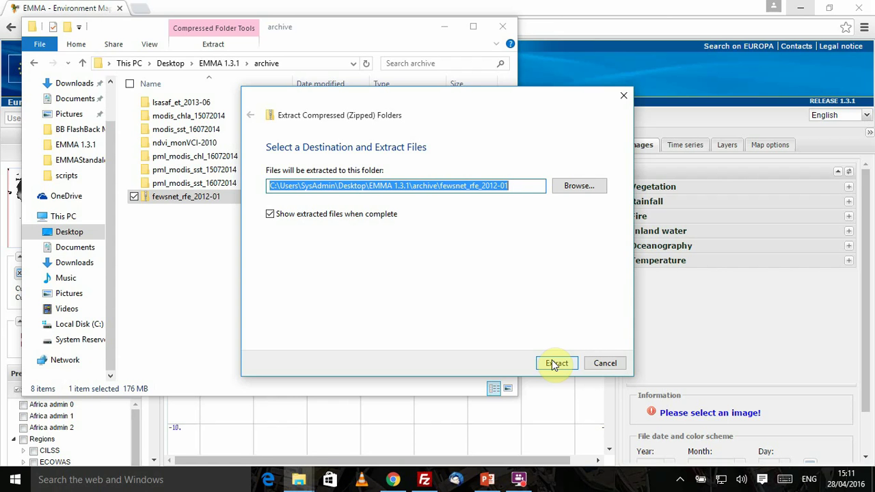
{"action": "left_click", "coordinate": [556, 363]}
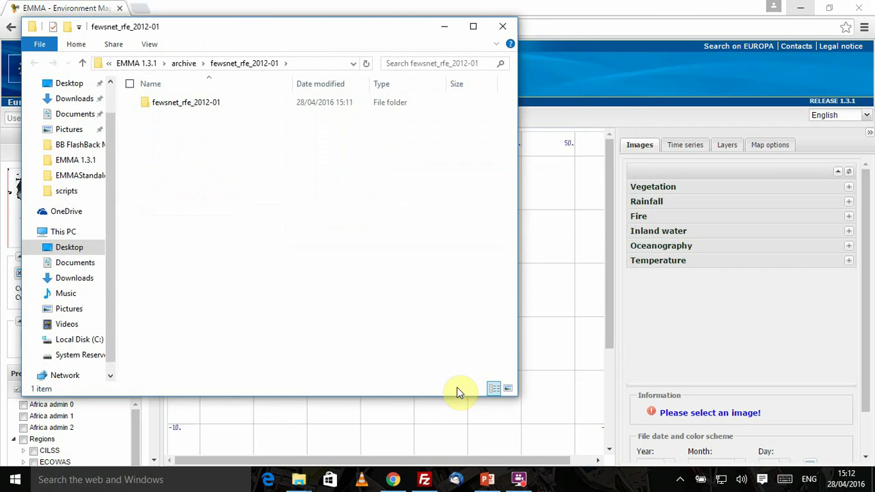
{"action": "left_click", "coordinate": [506, 27]}
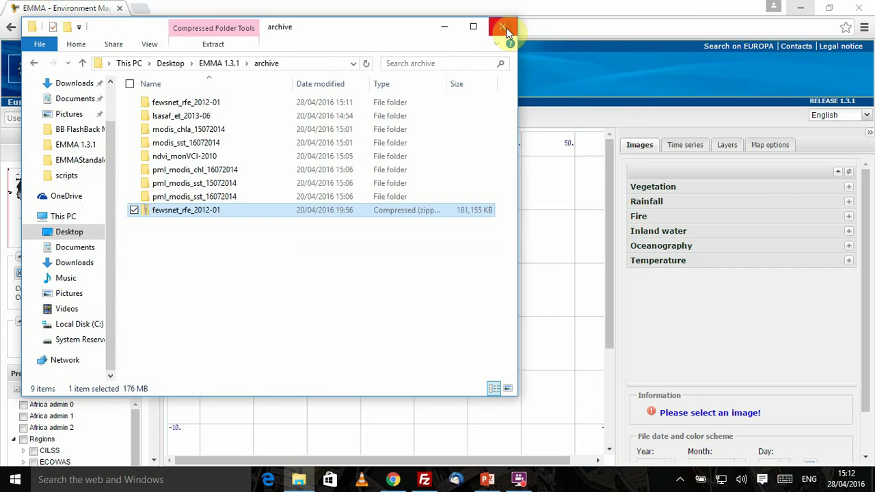
Move the nested fewsnet_rfe_2012-01 folder up into the archive folder, check its contents, and return to archive
{"action": "left_click", "coordinate": [215, 109]}
{"action": "double_click", "coordinate": [215, 109]}
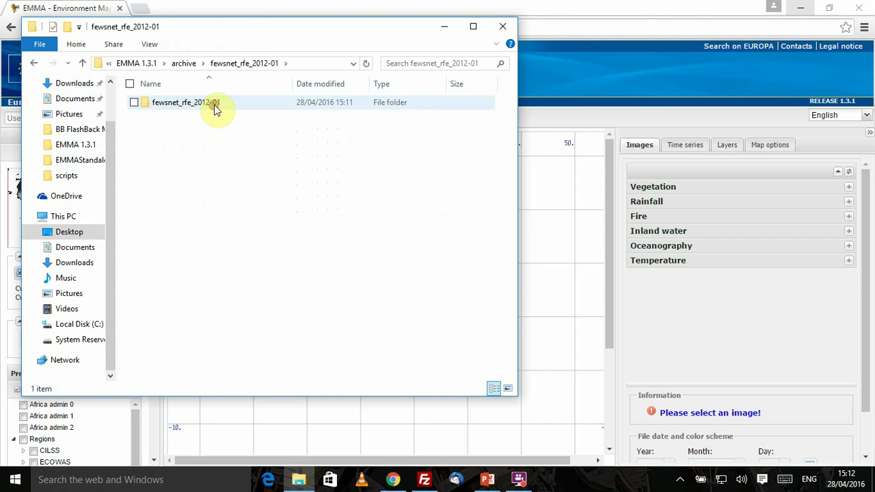
{"action": "left_click", "coordinate": [222, 104]}
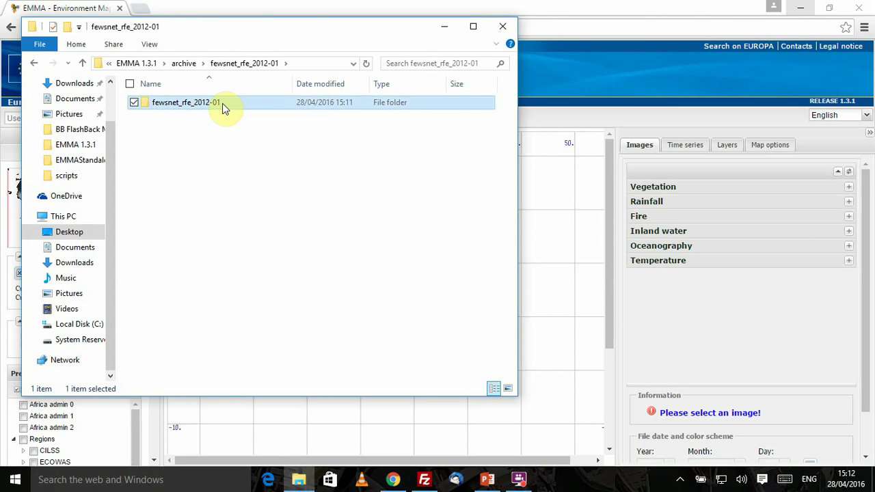
{"action": "left_click", "coordinate": [183, 63]}
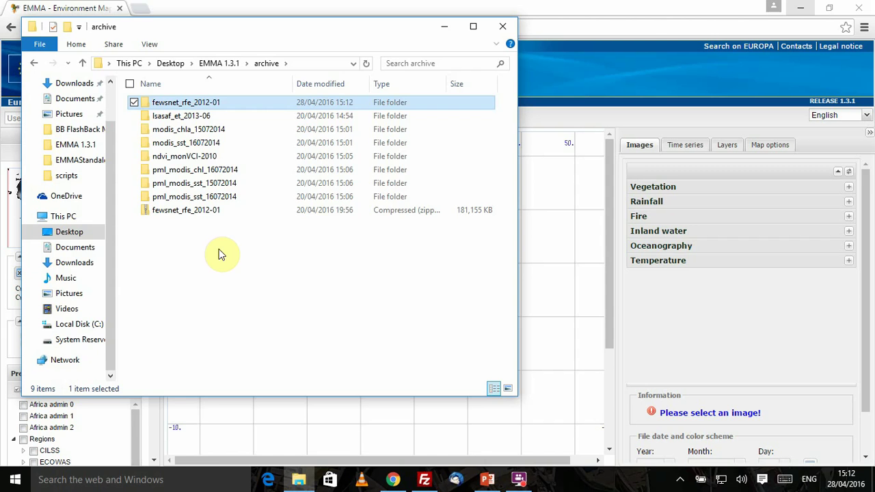
{"action": "right_click", "coordinate": [217, 277]}
{"action": "left_click", "coordinate": [150, 391]}
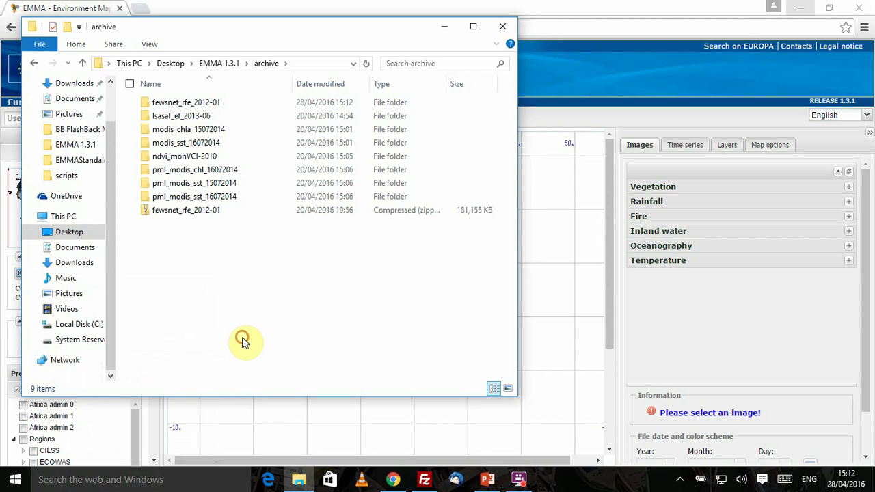
{"action": "double_click", "coordinate": [244, 101]}
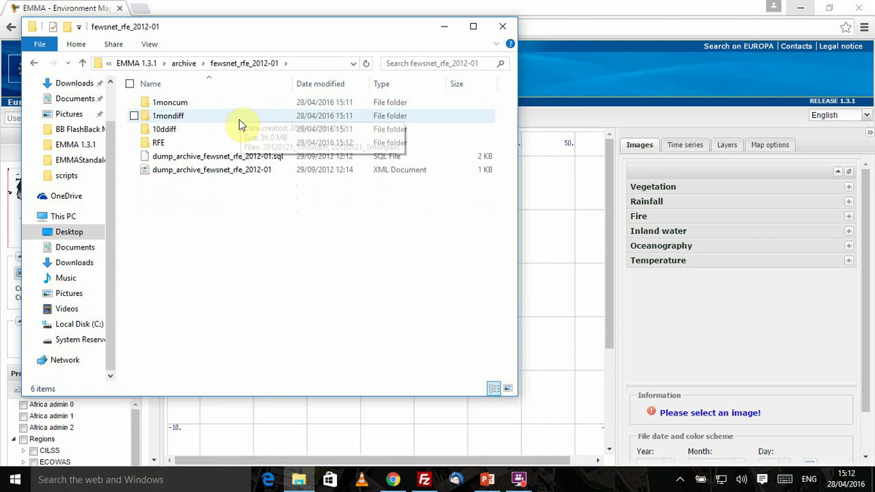
{"action": "left_click", "coordinate": [184, 63]}
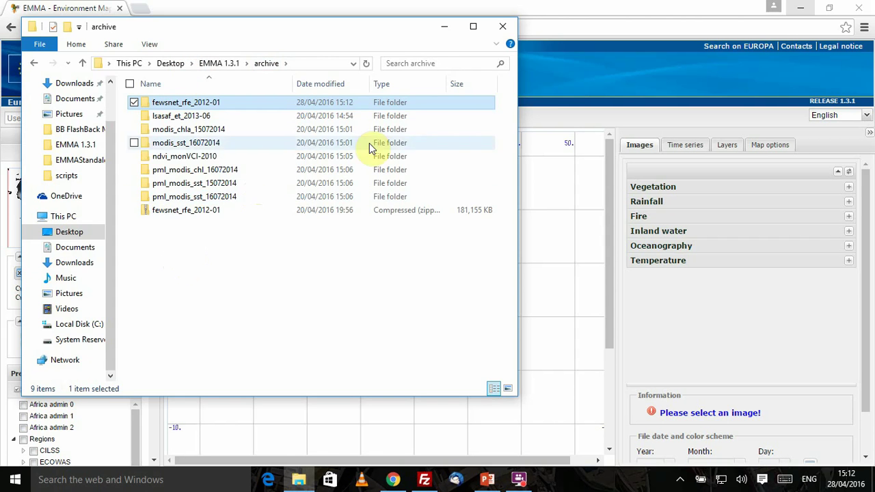
Switch to Chrome, load localhost:8080/EMMA/ in a new tab, and open the Administration page
{"action": "left_click", "coordinate": [547, 7]}
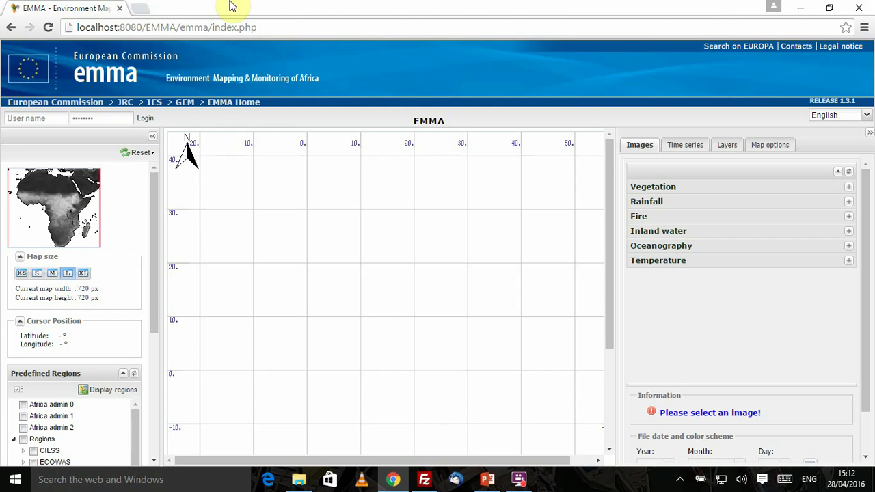
{"action": "left_click", "coordinate": [139, 9]}
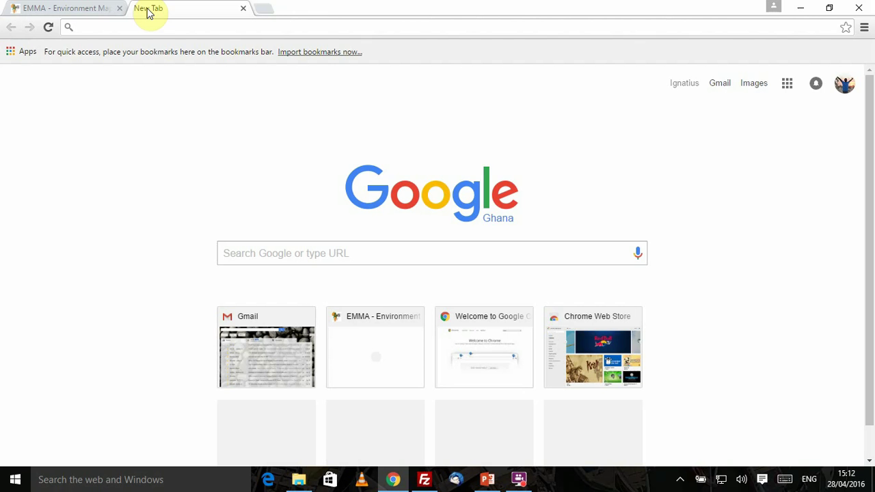
{"action": "type", "text": "l"}
{"action": "key", "text": "Right"}
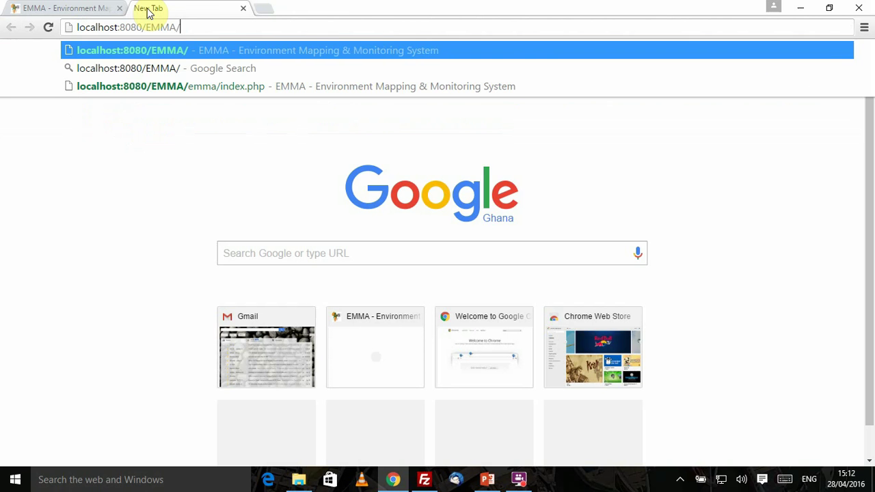
{"action": "key", "text": "Return"}
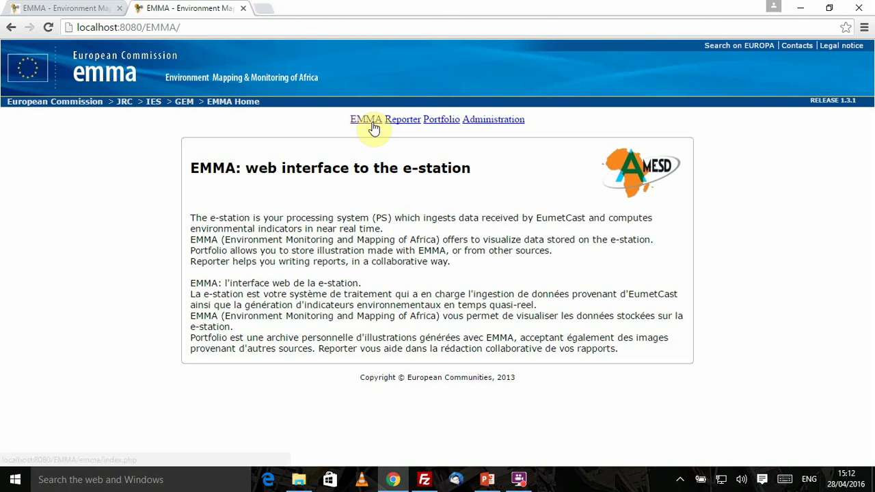
{"action": "left_click", "coordinate": [494, 127]}
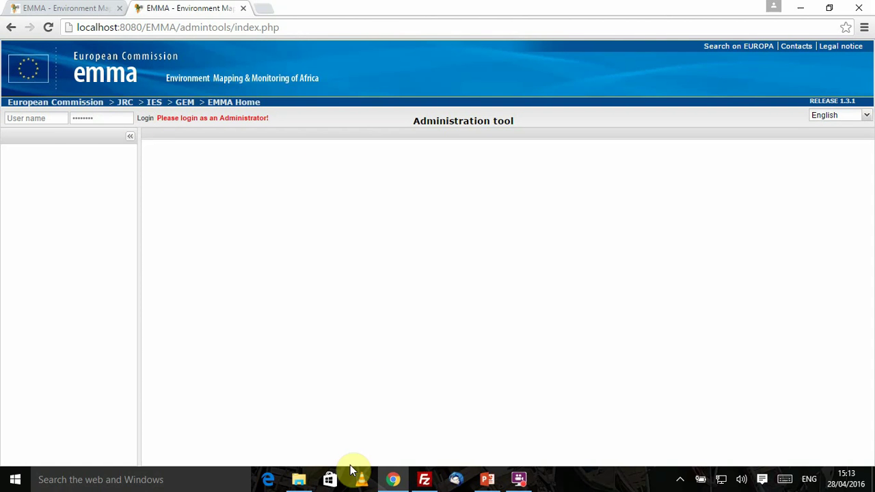
Switch to the EMMA_Part1 presentation in PowerPoint and look up the administrator login on the Credentials slide
{"action": "left_click", "coordinate": [487, 479]}
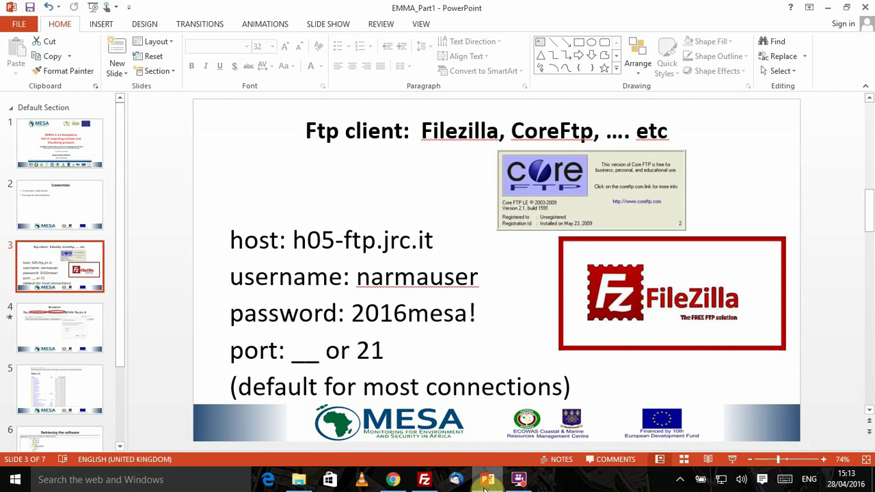
{"action": "left_click", "coordinate": [99, 216]}
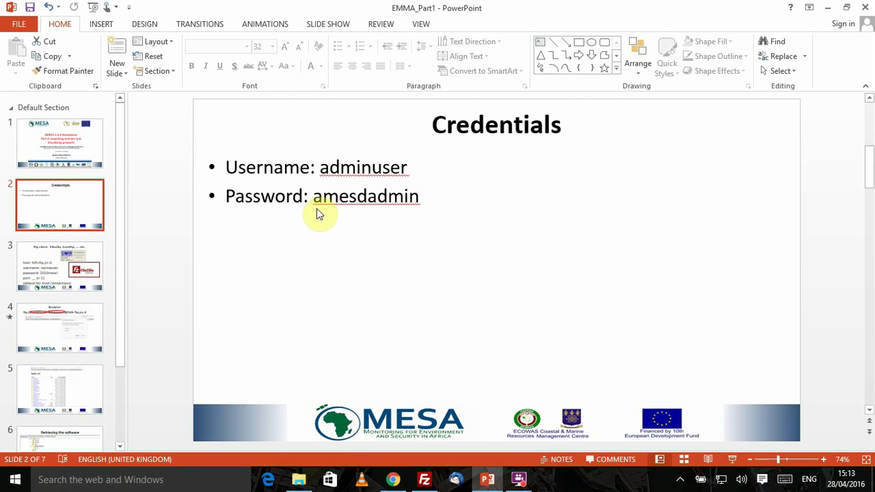
{"action": "left_click", "coordinate": [448, 411]}
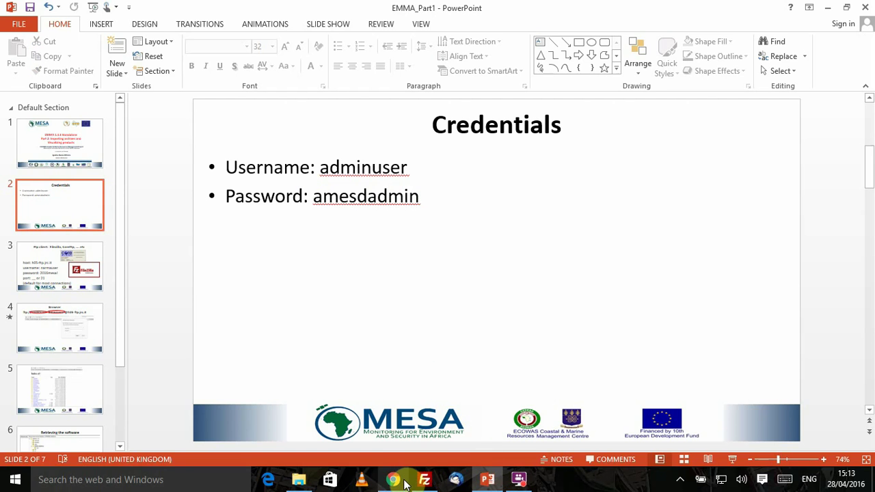
Switch back to Chrome and log in to the Administration tool with the administrator user name and password
{"action": "left_click", "coordinate": [393, 479]}
{"action": "left_click", "coordinate": [60, 117]}
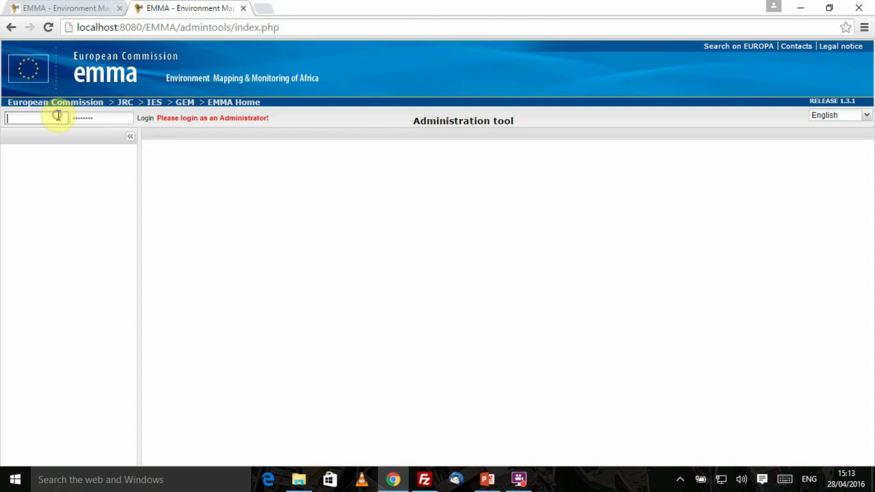
{"action": "type", "text": "adminuser"}
{"action": "key", "text": "Tab"}
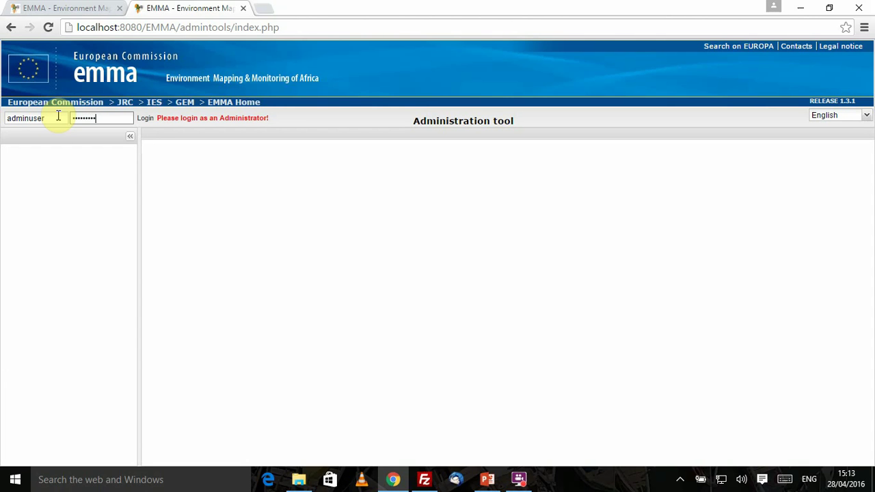
{"action": "left_click", "coordinate": [145, 120]}
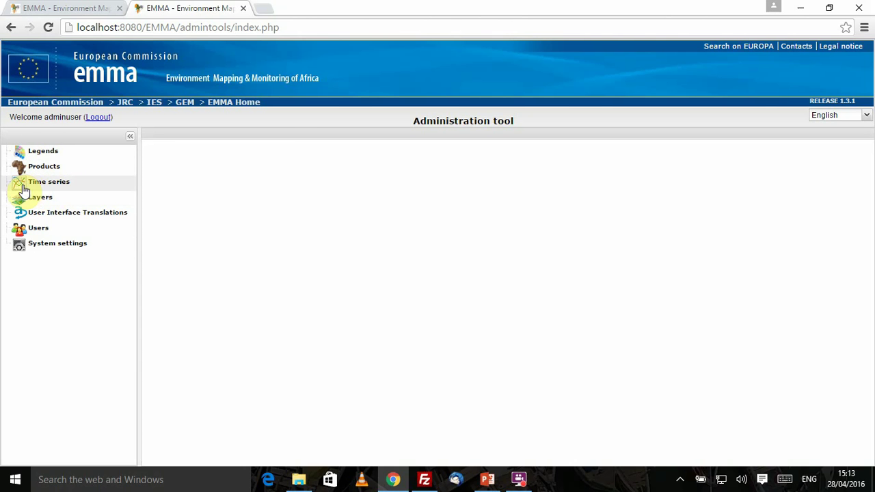
Open the system settings and let Chrome save the login password for this site
{"action": "left_click", "coordinate": [76, 247]}
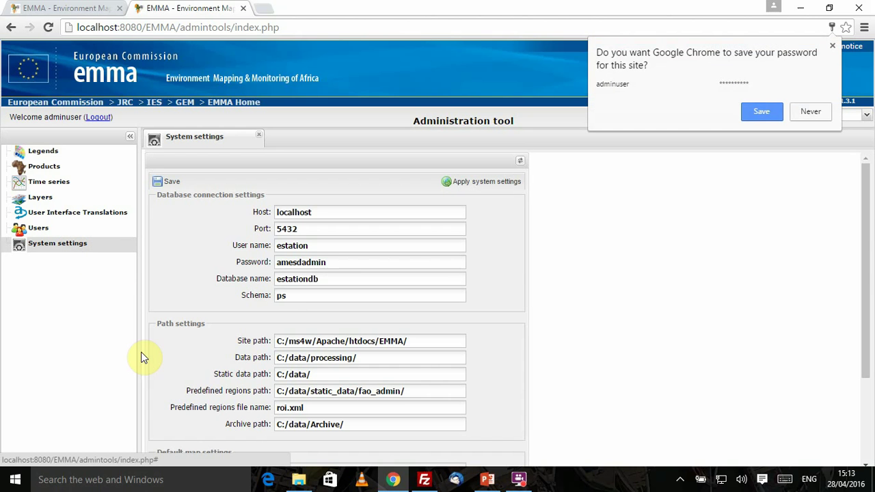
{"action": "left_click", "coordinate": [757, 112]}
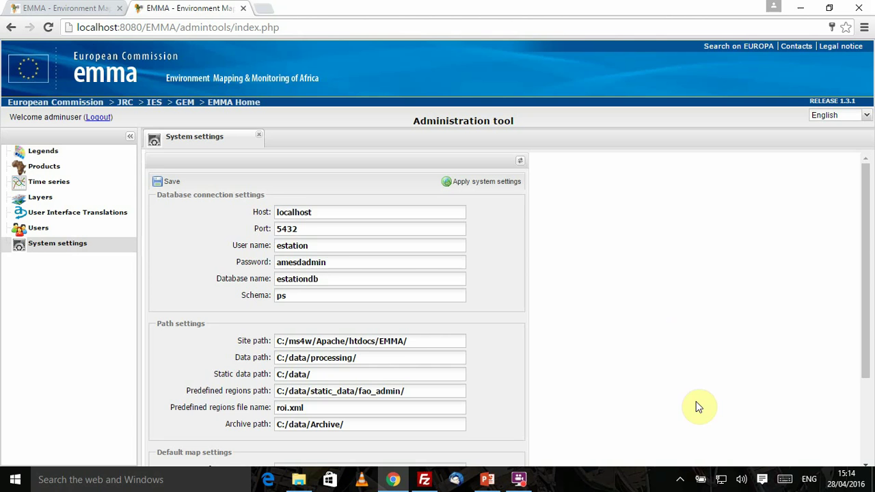
Examine the path settings, especially which folder is configured as the archive path
{"action": "left_click_drag", "start_coordinate": [866, 242], "coordinate": [858, 313]}
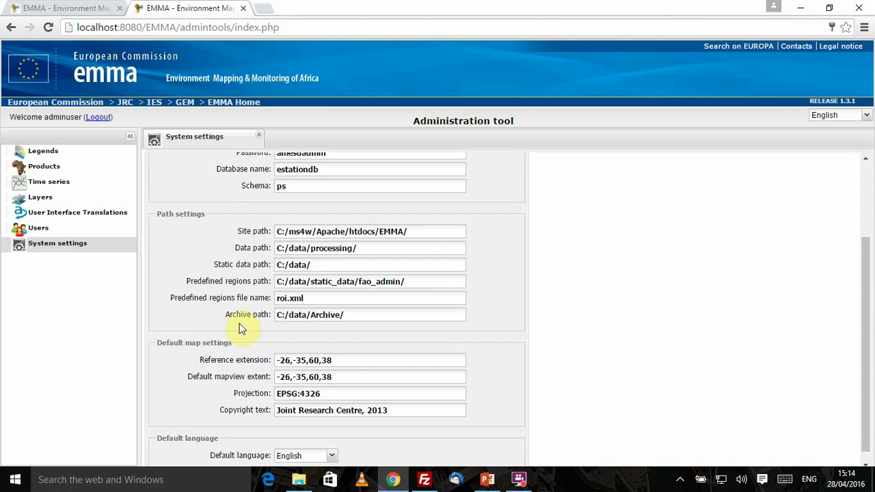
{"action": "left_click_drag", "start_coordinate": [183, 218], "coordinate": [214, 219]}
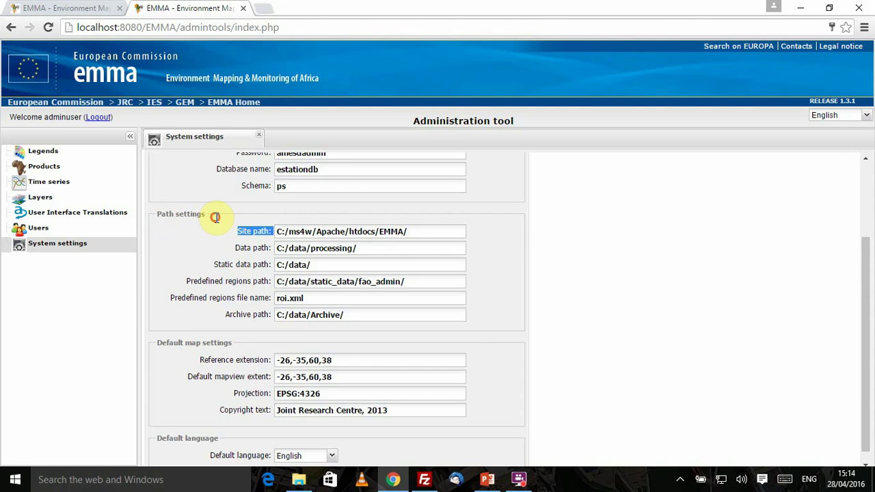
{"action": "left_click", "coordinate": [287, 317]}
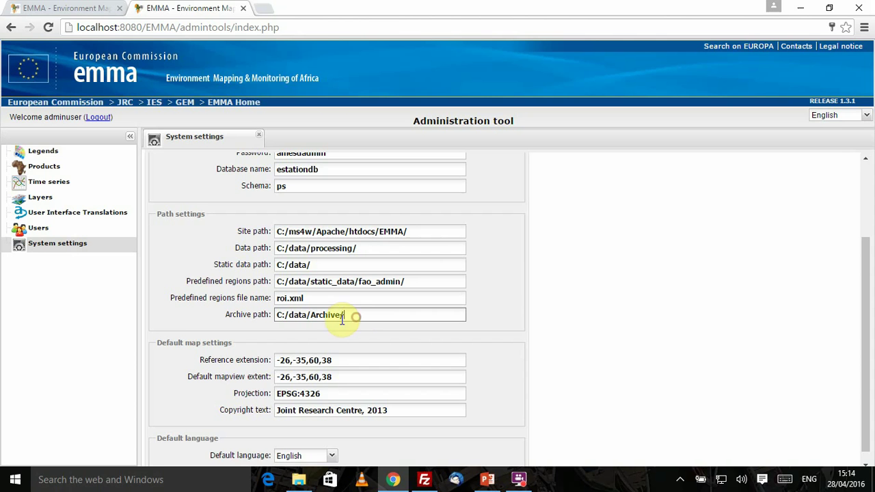
{"action": "left_click_drag", "start_coordinate": [355, 317], "coordinate": [274, 316]}
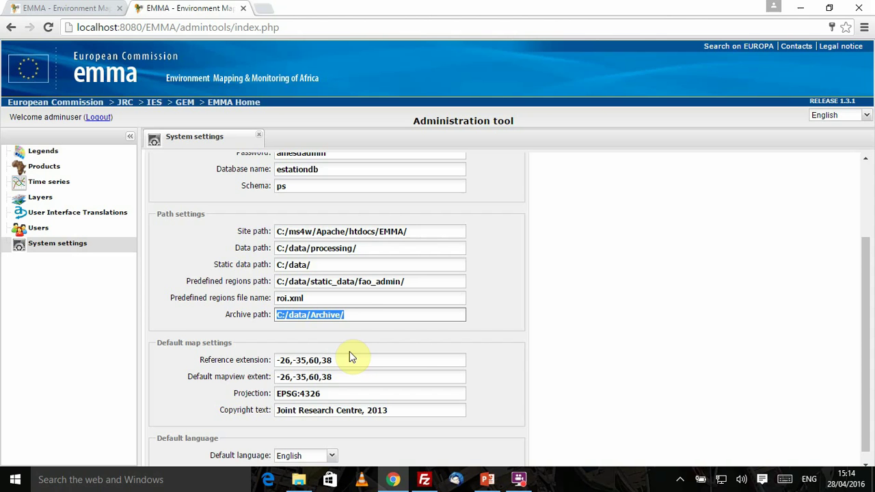
{"action": "left_click", "coordinate": [357, 314]}
{"action": "mouse_move", "coordinate": [352, 314]}
{"action": "left_mouse_down"}
{"action": "mouse_move", "coordinate": [280, 309]}
{"action": "mouse_move", "coordinate": [360, 317]}
{"action": "left_mouse_up"}
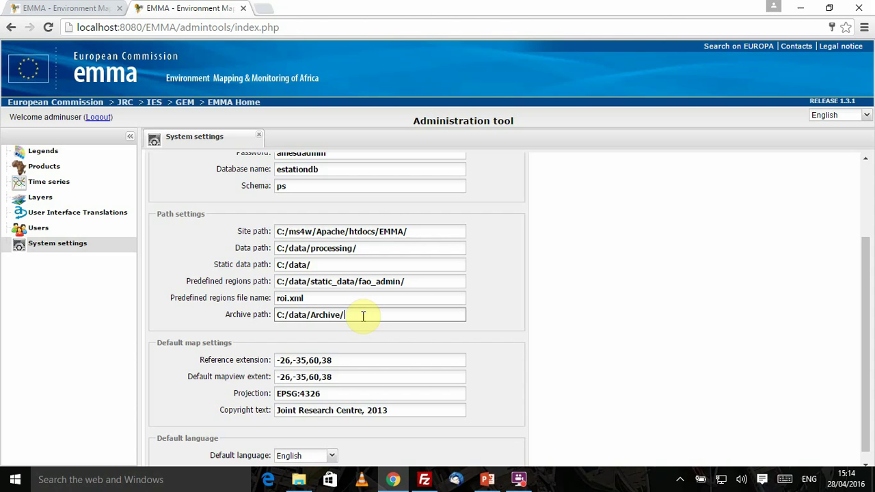
{"action": "left_click_drag", "start_coordinate": [866, 270], "coordinate": [863, 205]}
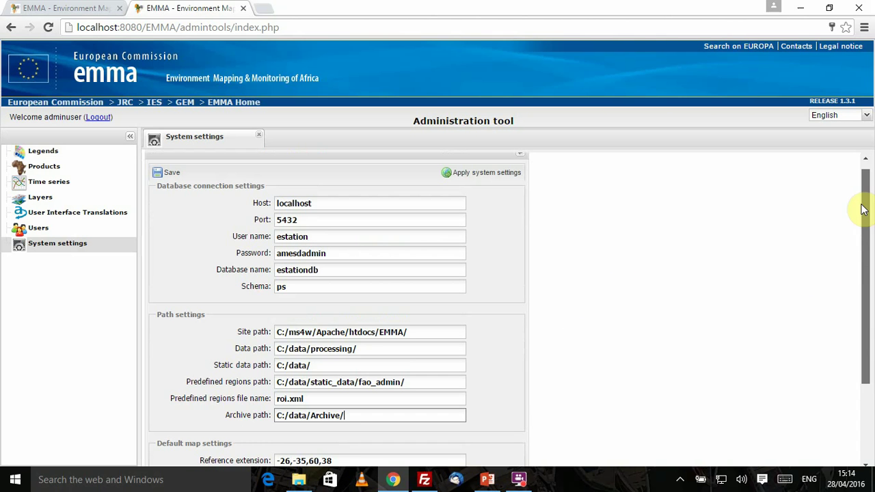
{"action": "left_click_drag", "start_coordinate": [348, 419], "coordinate": [276, 417]}
{"action": "left_click", "coordinate": [332, 417]}
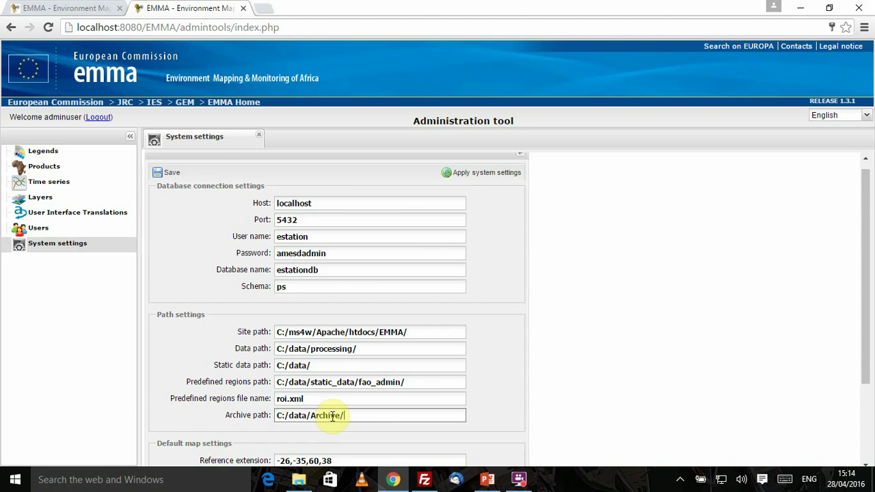
Copy the eight product folders, without the fewsnet_rfe_2012-01 zip, from EMMA 1.3.1's archive folder on the Desktop into C:\data\Archive
{"action": "left_click", "coordinate": [298, 479]}
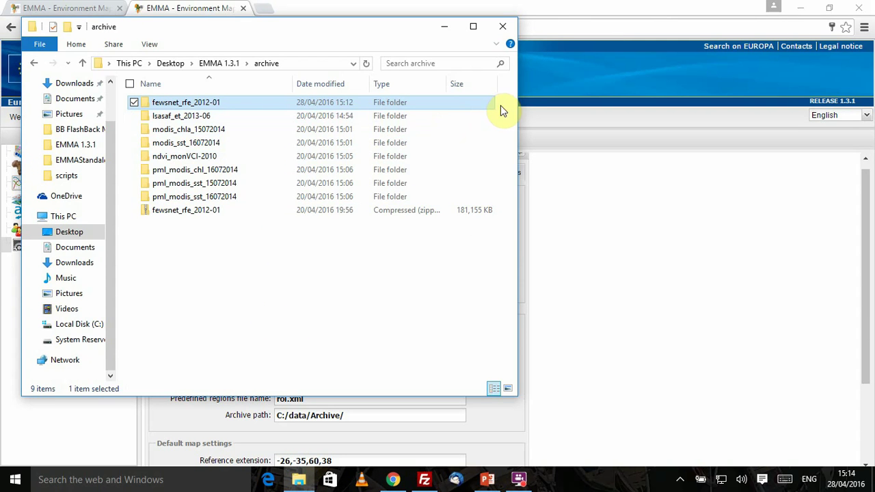
{"action": "left_click_drag", "start_coordinate": [500, 105], "coordinate": [212, 194]}
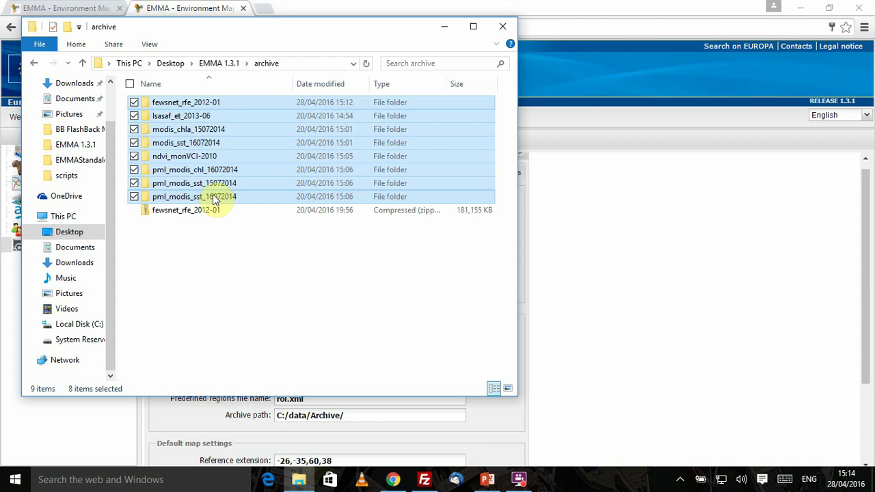
{"action": "left_click", "coordinate": [94, 325]}
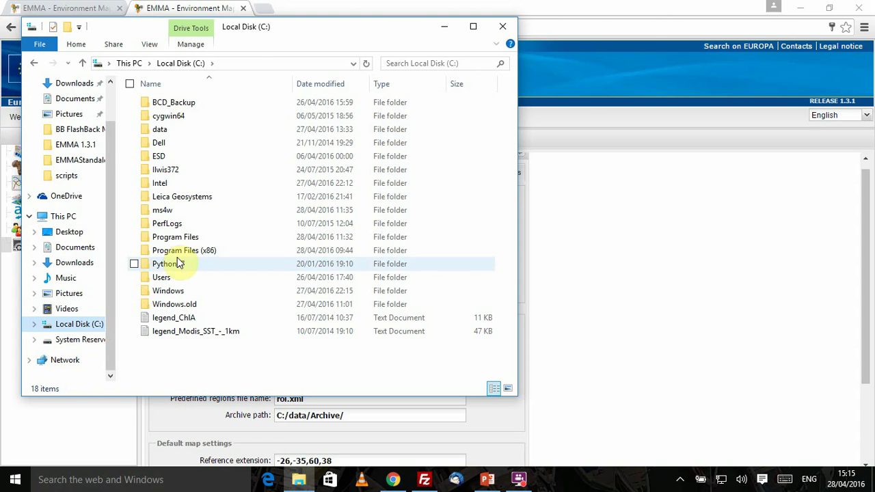
{"action": "double_click", "coordinate": [182, 130]}
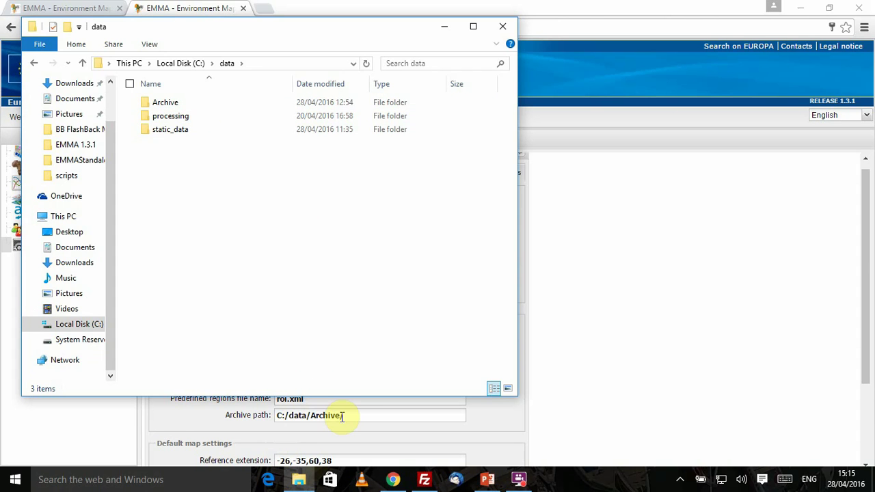
{"action": "left_click_drag", "start_coordinate": [344, 416], "coordinate": [277, 415]}
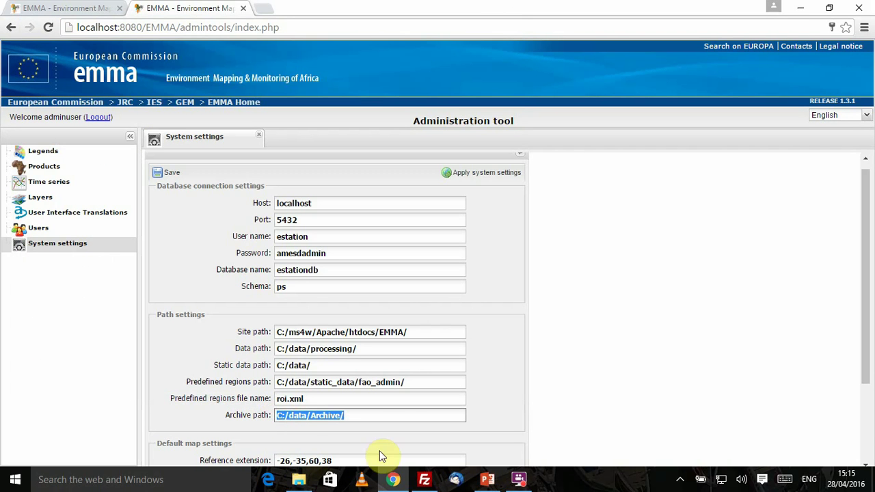
{"action": "left_click", "coordinate": [299, 480]}
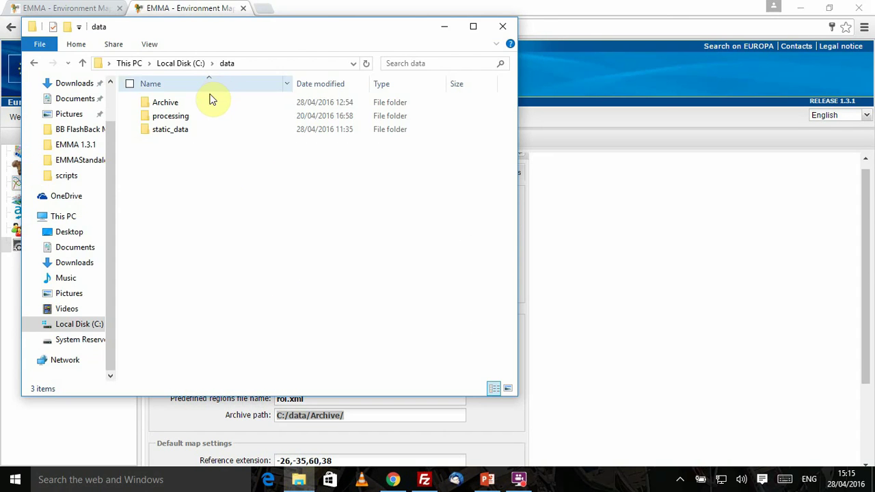
{"action": "double_click", "coordinate": [210, 102]}
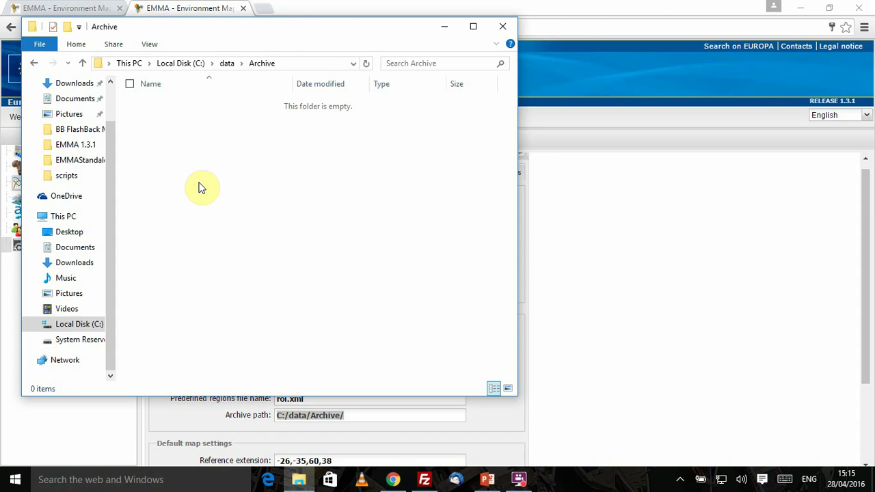
{"action": "key", "text": "ctrl+v"}
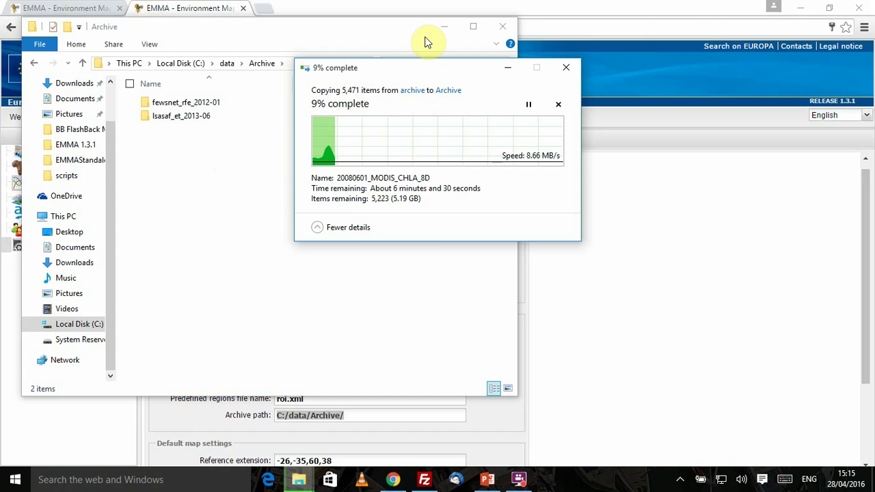
Monitor the folder copy until all product folders are in Archive, and return to the Administration tool in Chrome
{"action": "left_click", "coordinate": [482, 6]}
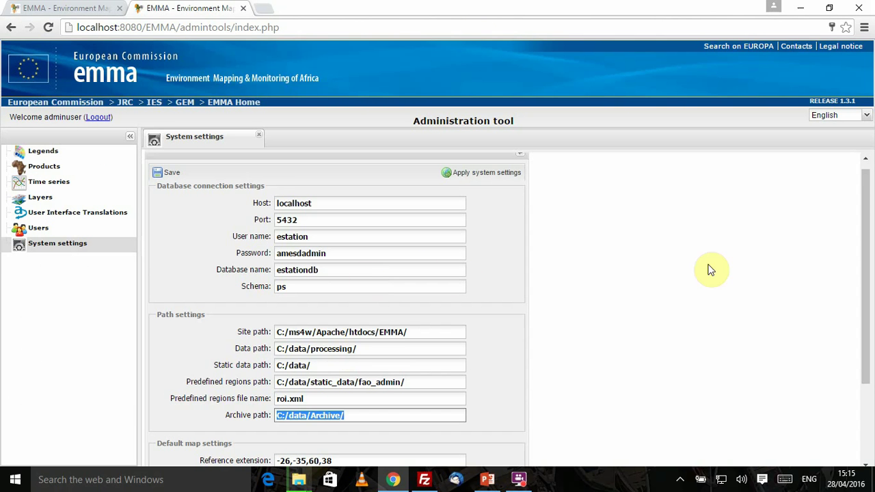
{"action": "left_click_drag", "start_coordinate": [865, 205], "coordinate": [853, 306]}
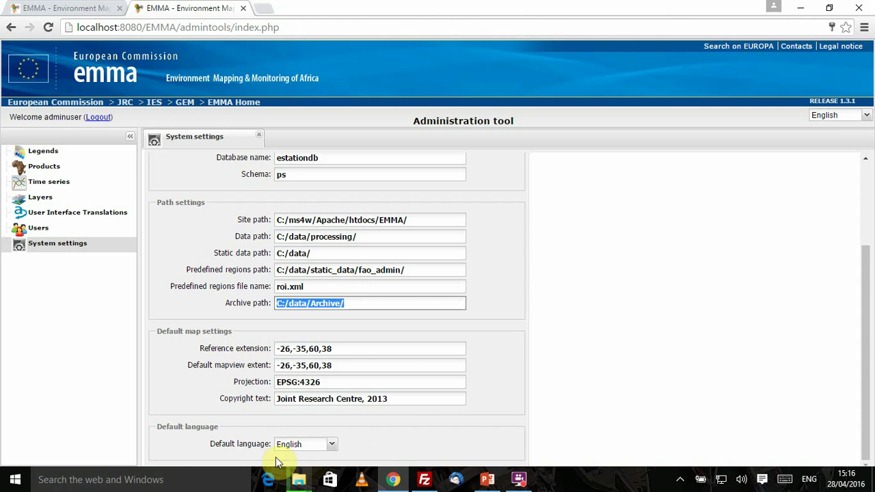
{"action": "mouse_move", "coordinate": [295, 484]}
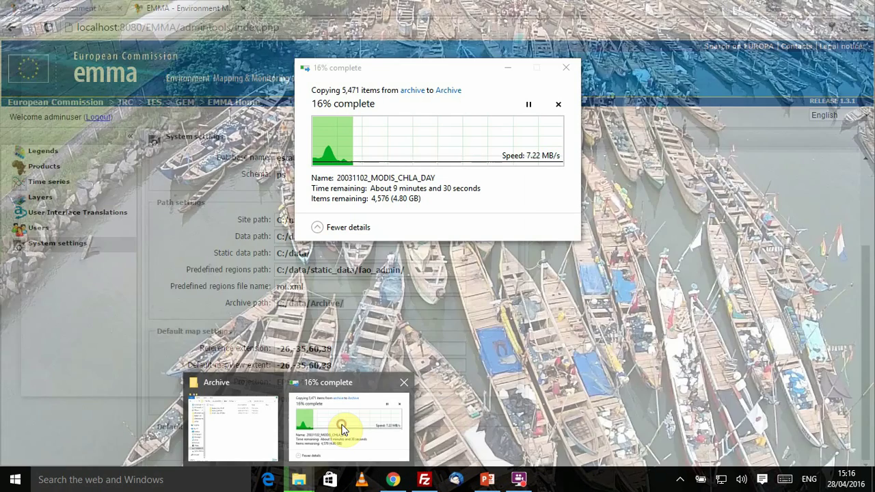
{"action": "left_click", "coordinate": [343, 429]}
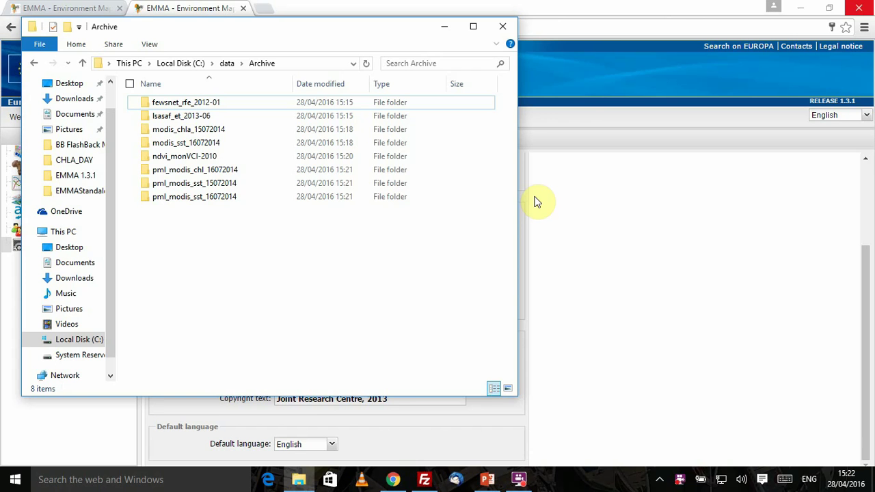
{"action": "left_click", "coordinate": [576, 214]}
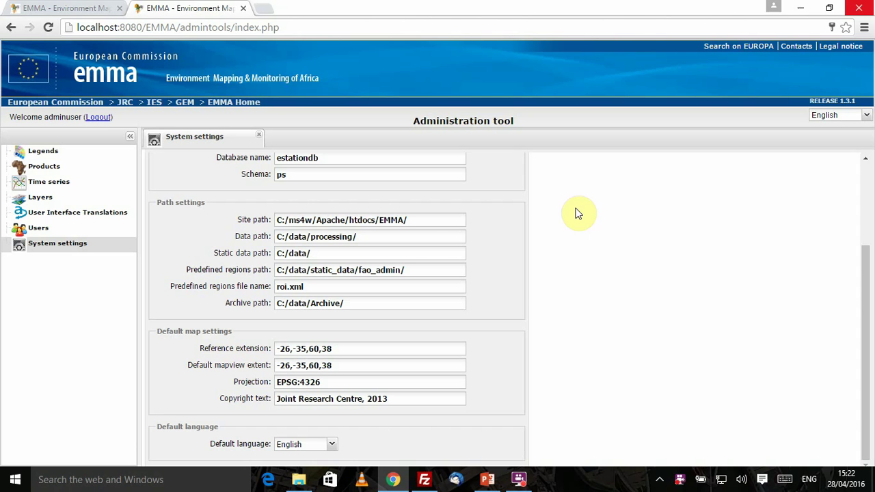
Open the Products administration and import the fewsnet_rfe_2012-01 product archive without overwriting
{"action": "left_click", "coordinate": [65, 171]}
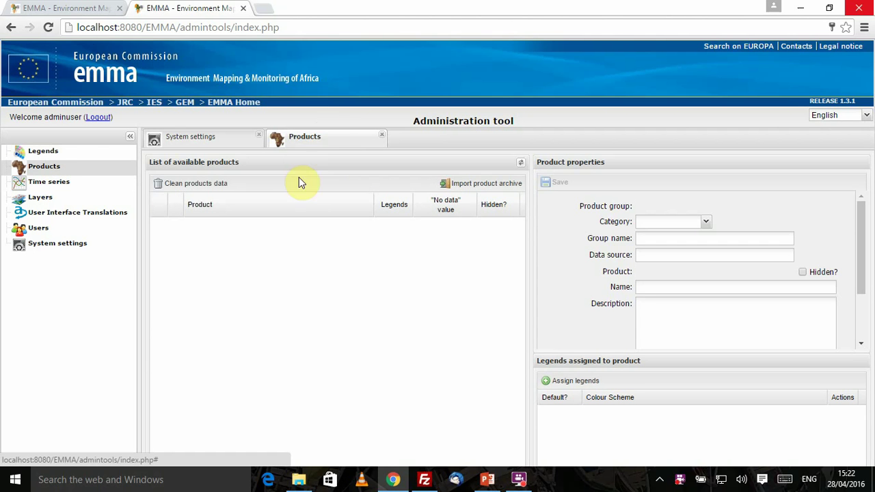
{"action": "left_click", "coordinate": [462, 186]}
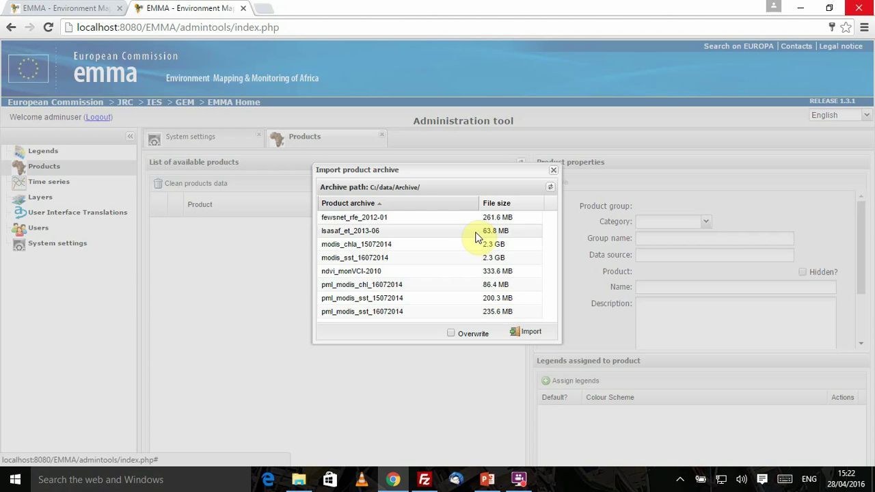
{"action": "left_click", "coordinate": [454, 221]}
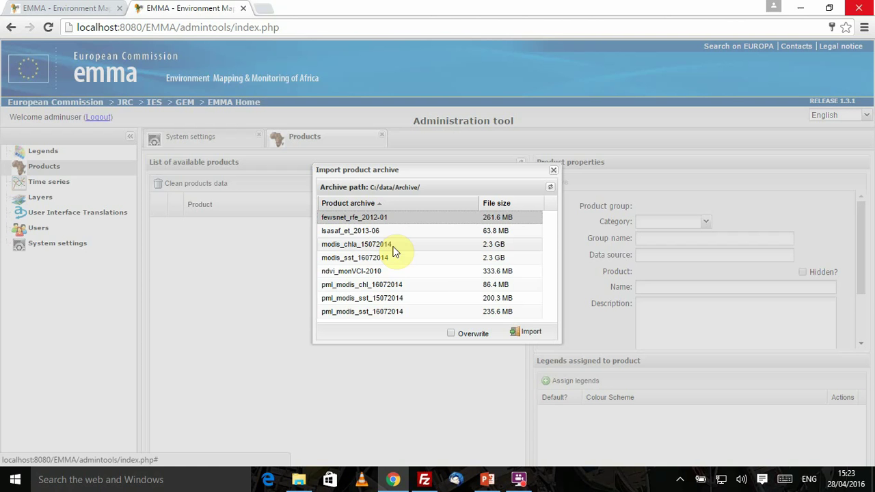
{"action": "left_click", "coordinate": [527, 338]}
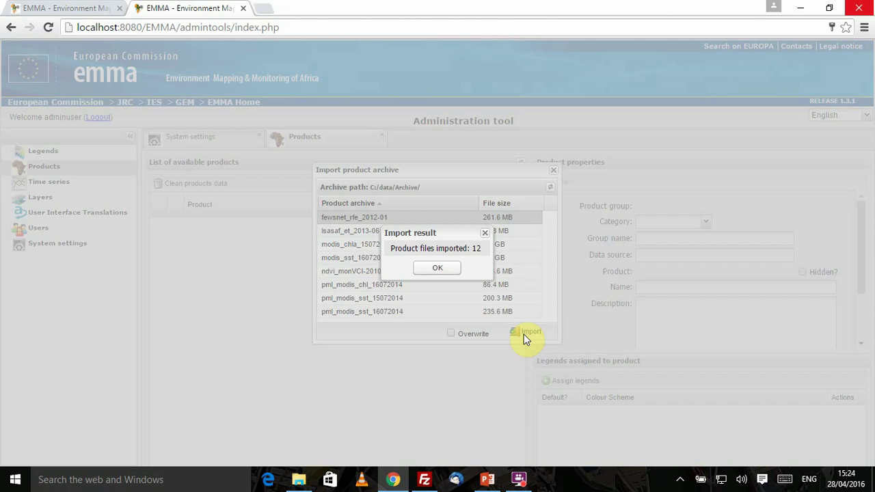
{"action": "left_click", "coordinate": [446, 267]}
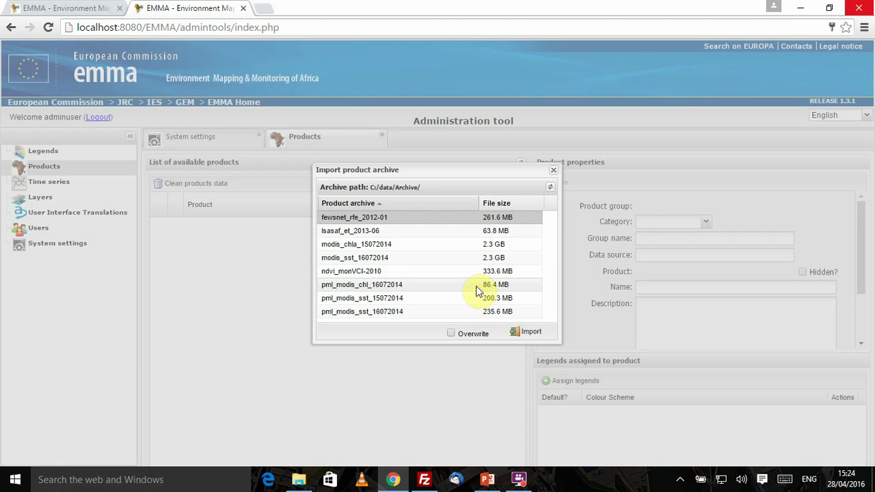
Import the ndvi_monVCI-2010 and lsasaf_et_2013-06 product archives without overwriting, and close the import dialog
{"action": "left_click", "coordinate": [393, 272]}
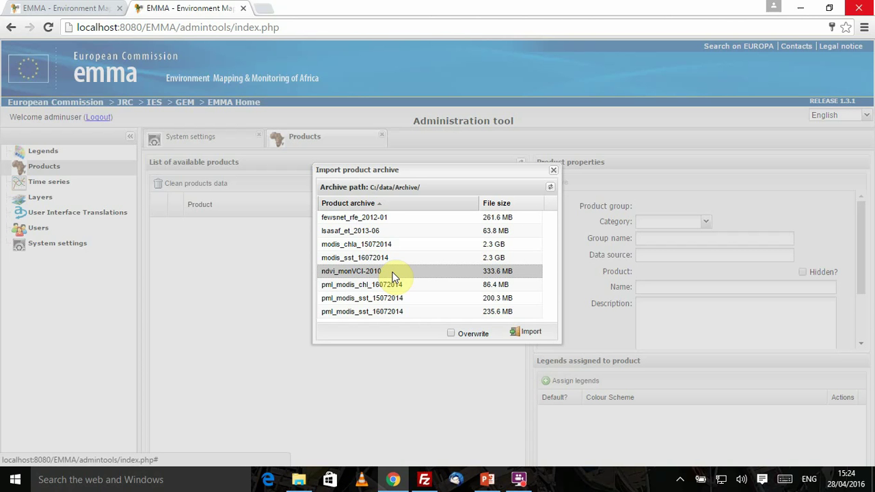
{"action": "left_click", "coordinate": [527, 339]}
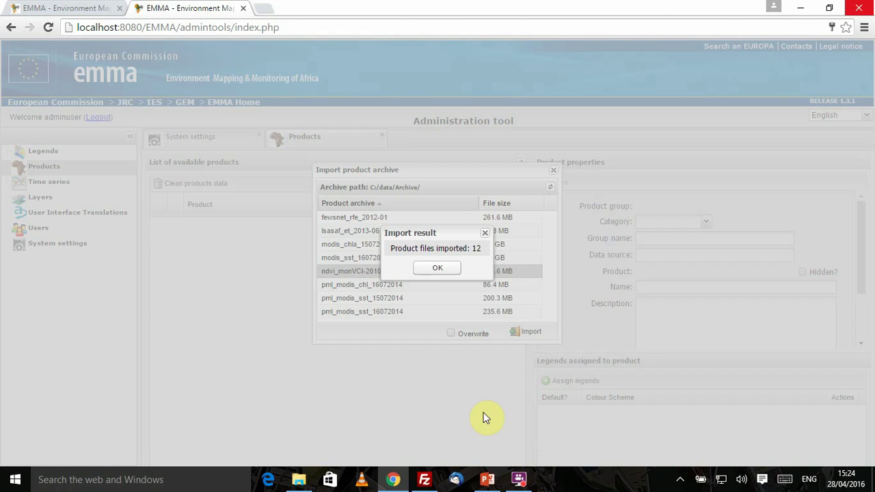
{"action": "left_click", "coordinate": [443, 269]}
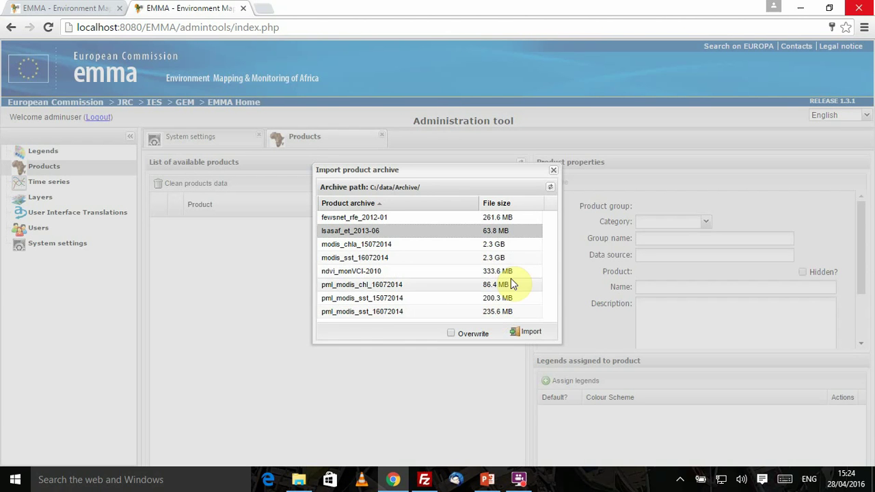
{"action": "left_click", "coordinate": [553, 171]}
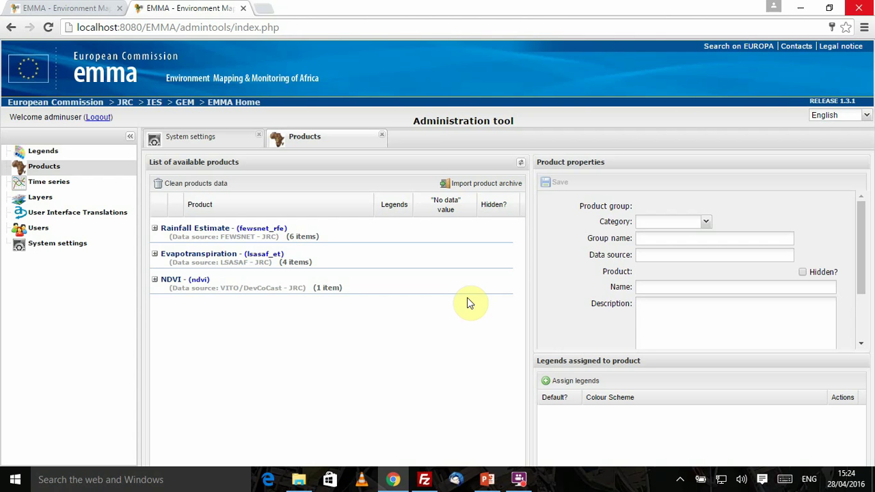
Examine the individual products imported under the Rainfall Estimate, NDVI and Evapotranspiration groups
{"action": "left_click", "coordinate": [155, 233]}
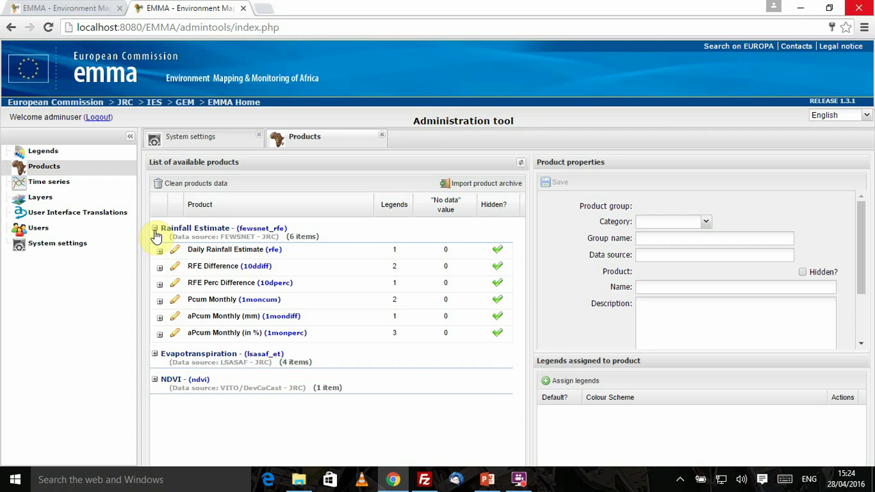
{"action": "left_click", "coordinate": [155, 232]}
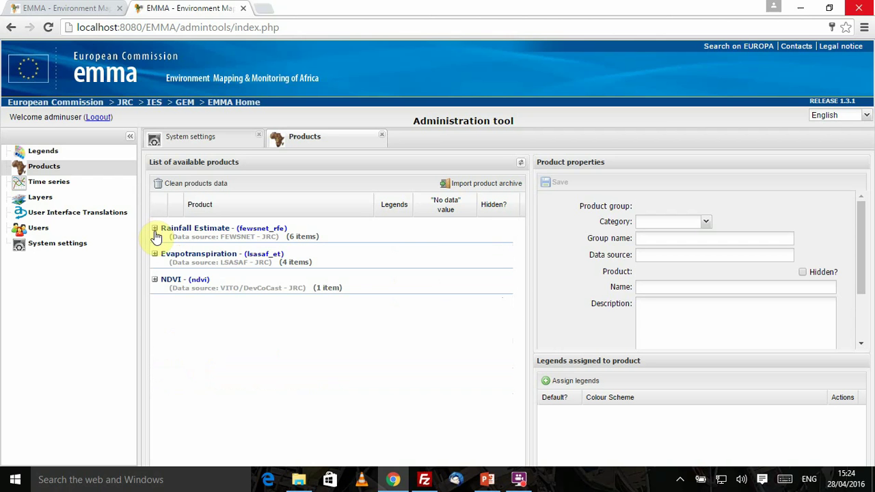
{"action": "left_click", "coordinate": [156, 233]}
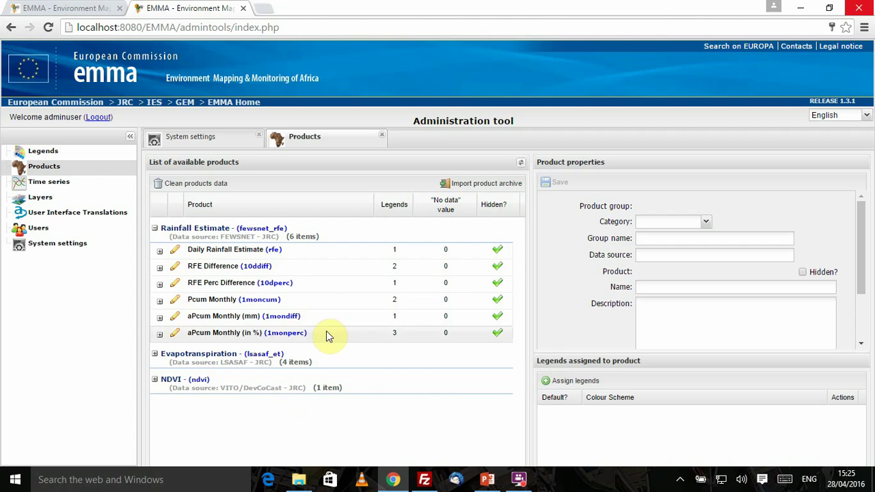
{"action": "left_click", "coordinate": [155, 228]}
{"action": "left_click", "coordinate": [155, 280]}
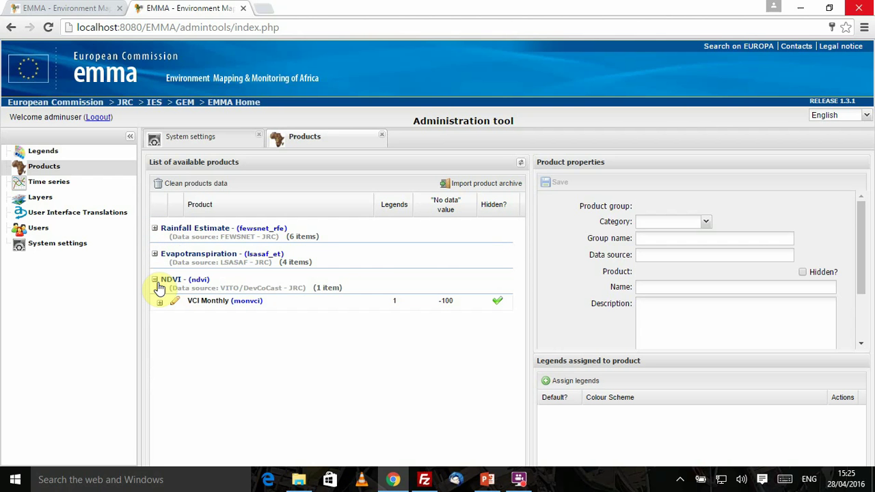
{"action": "left_click", "coordinate": [155, 281]}
{"action": "left_click", "coordinate": [157, 254]}
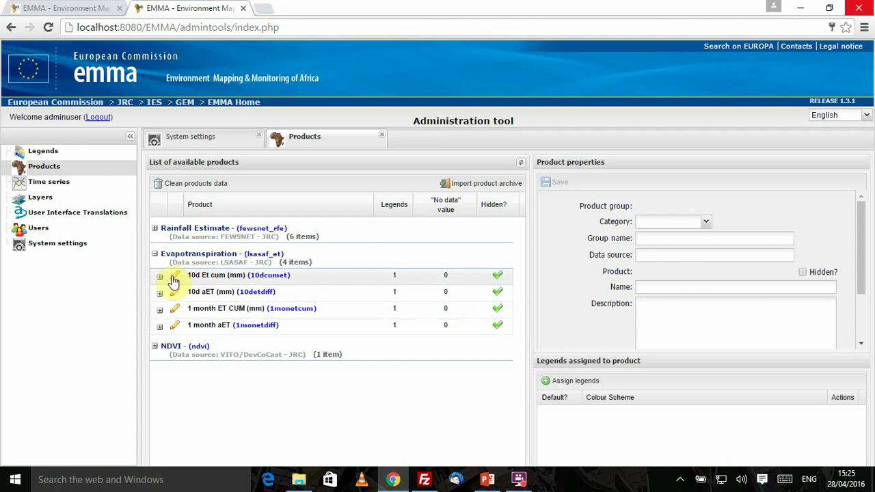
Open the properties of the 10d Et cum (mm) evapotranspiration product and save them with the product not hidden
{"action": "left_click", "coordinate": [232, 273]}
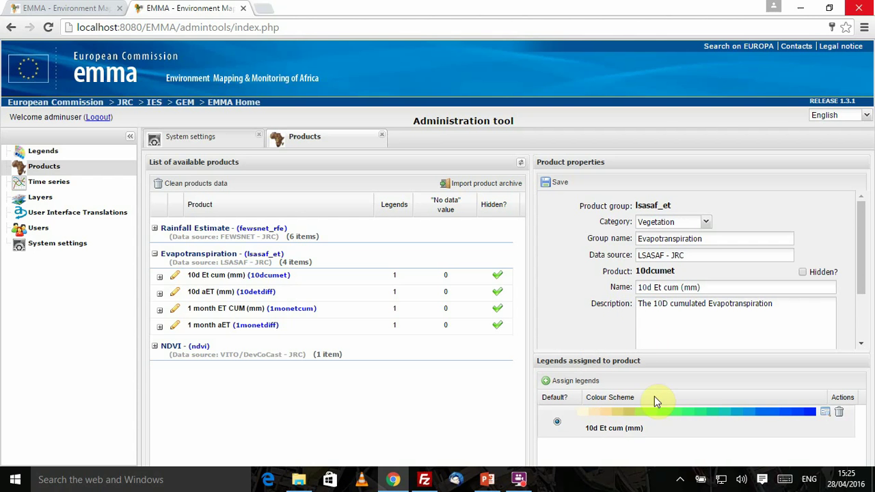
{"action": "left_click", "coordinate": [803, 272]}
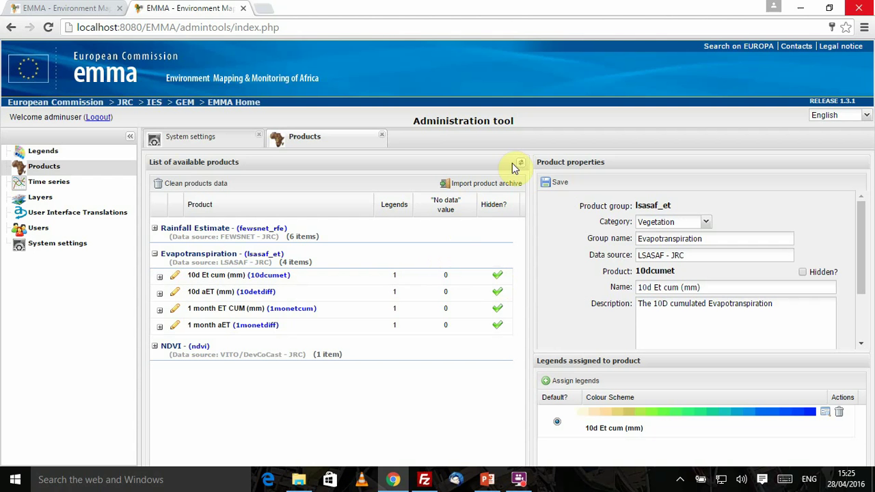
{"action": "left_click", "coordinate": [555, 183]}
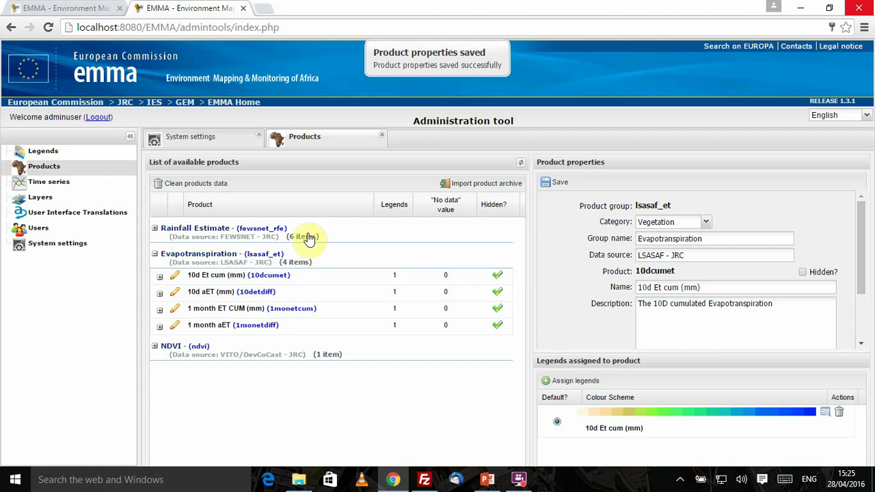
Switch to the EMMA map viewer, reload it, and review the map size, cursor position, predefined regions and zoom controls
{"action": "left_click", "coordinate": [112, 8]}
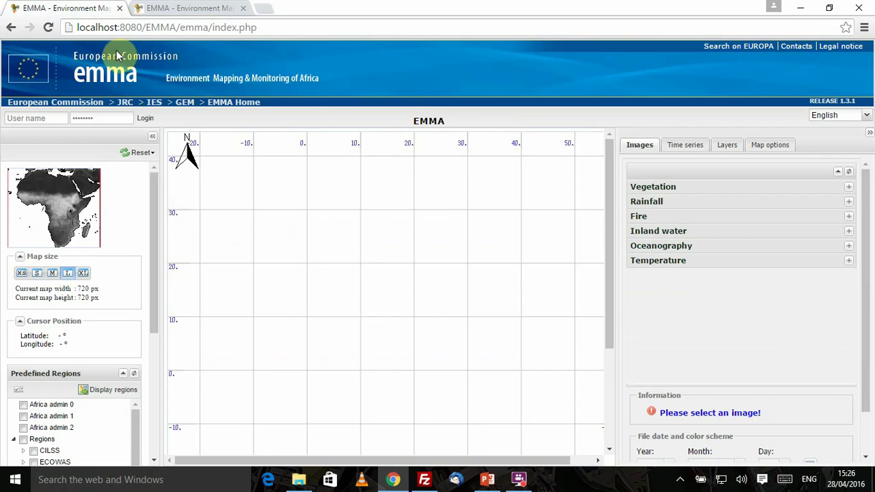
{"action": "left_click", "coordinate": [48, 26]}
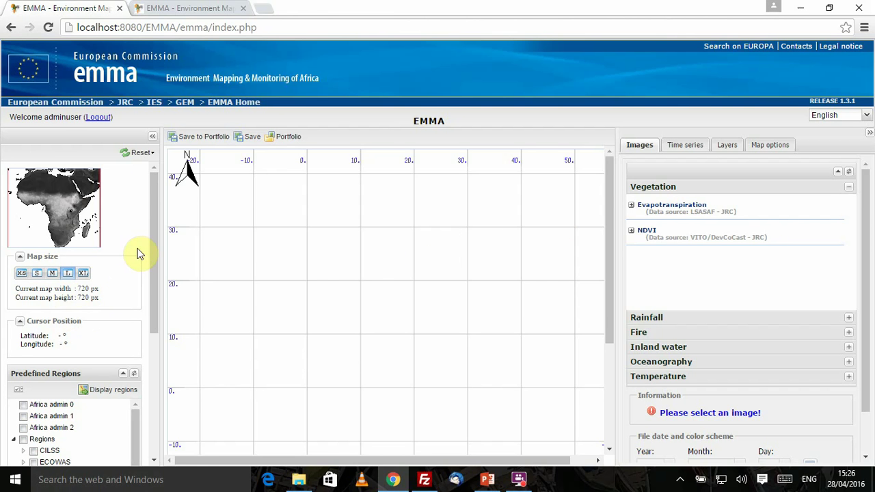
{"action": "left_click", "coordinate": [157, 213]}
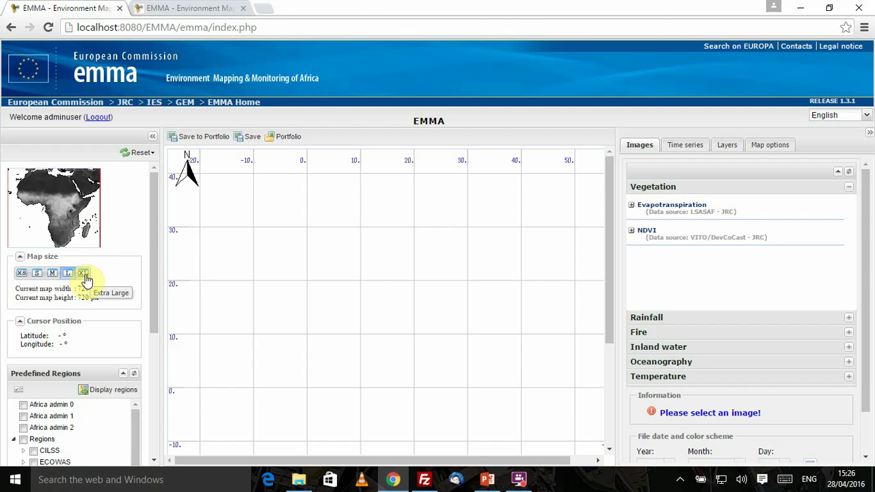
{"action": "left_click_drag", "start_coordinate": [156, 203], "coordinate": [156, 279]}
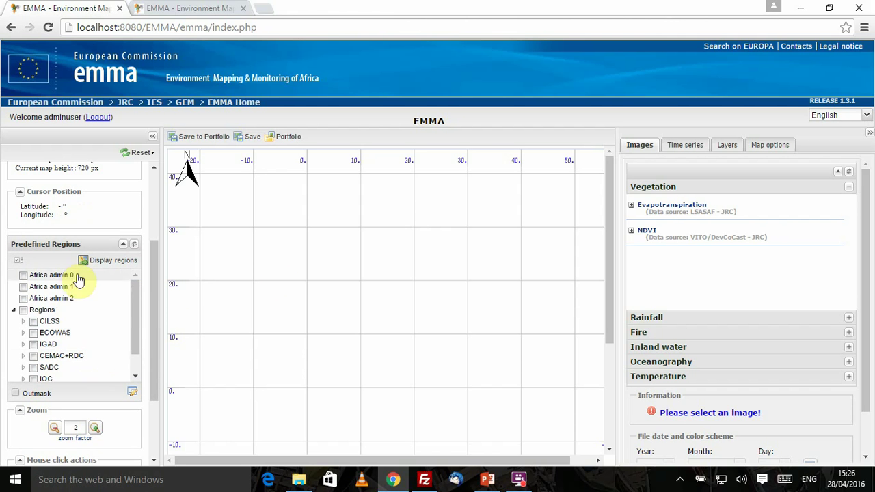
{"action": "left_click_drag", "start_coordinate": [153, 275], "coordinate": [154, 293]}
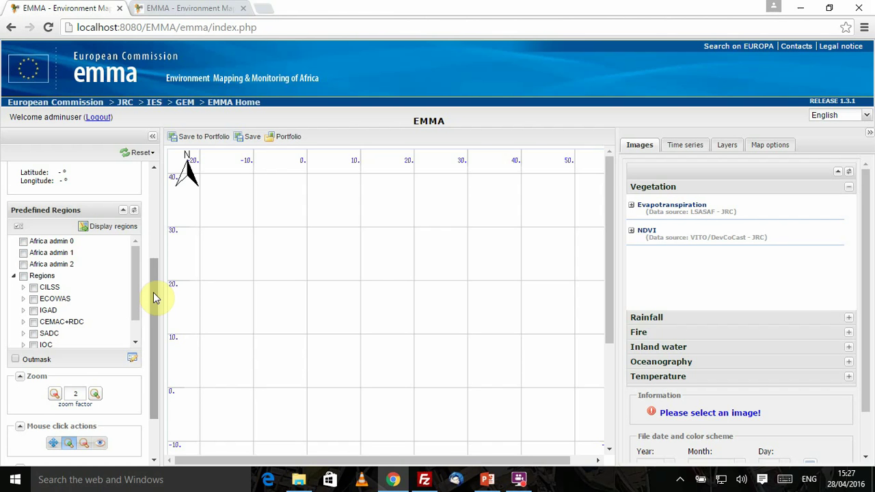
Display the ECOWAS predefined region on the map, and clear it again
{"action": "left_click", "coordinate": [34, 299]}
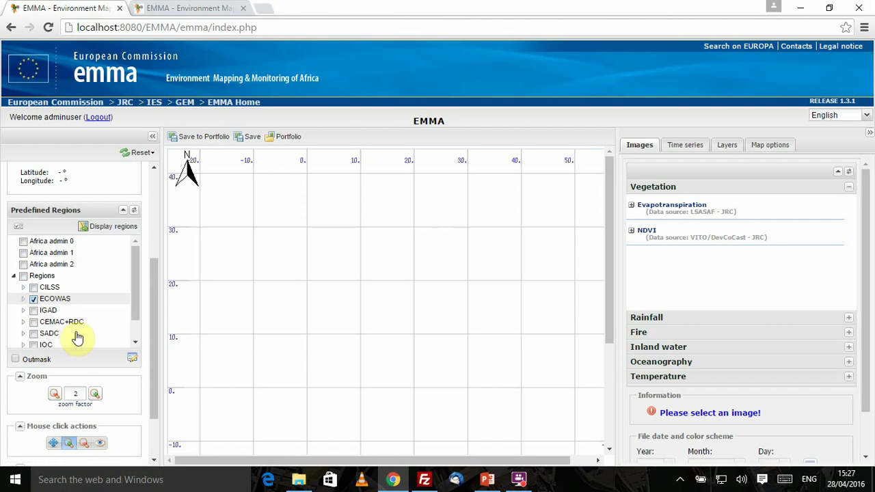
{"action": "left_click", "coordinate": [125, 232]}
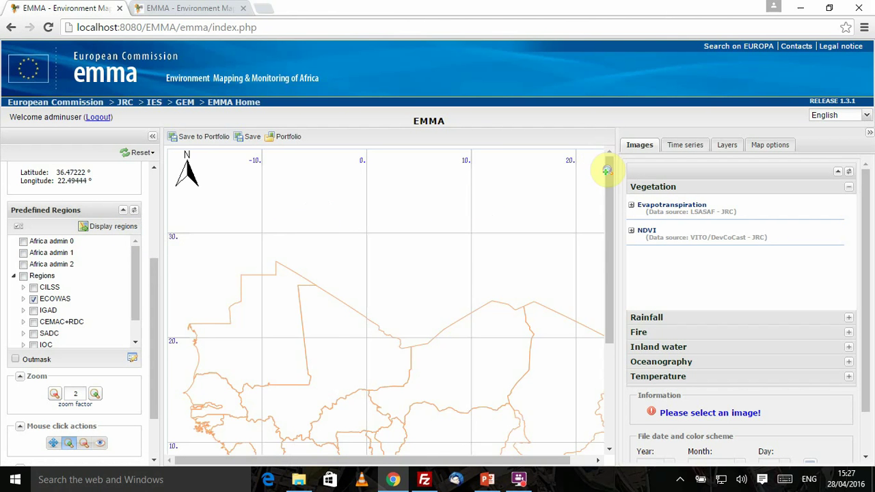
{"action": "left_click_drag", "start_coordinate": [606, 166], "coordinate": [603, 249]}
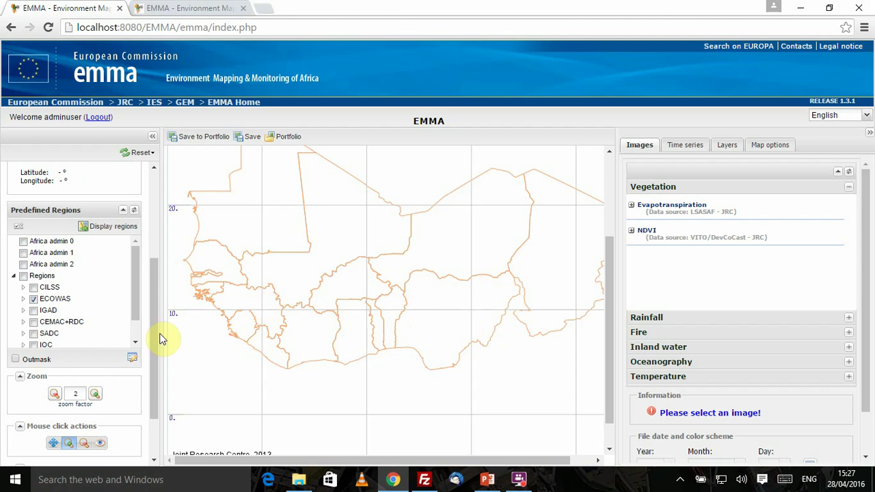
{"action": "left_click", "coordinate": [33, 299]}
{"action": "left_click", "coordinate": [101, 229]}
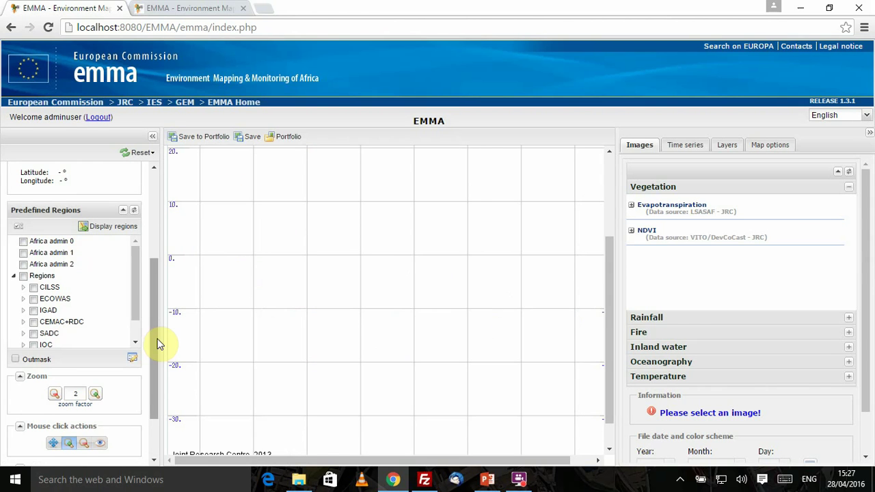
Select the Daily Rainfall Estimate (rfe) product from the Rainfall Estimate group in the Rainfall category
{"action": "scroll", "coordinate": [156, 342], "scroll_direction": "down", "scroll_amount": 2}
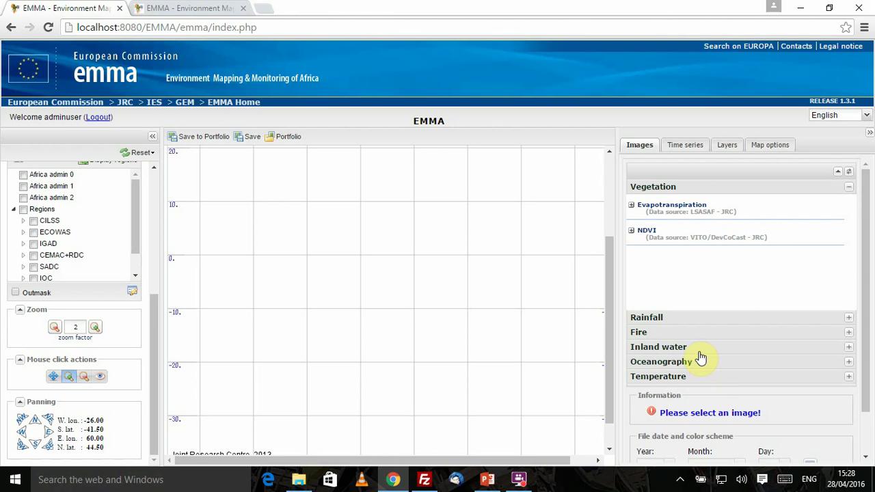
{"action": "left_click", "coordinate": [691, 317]}
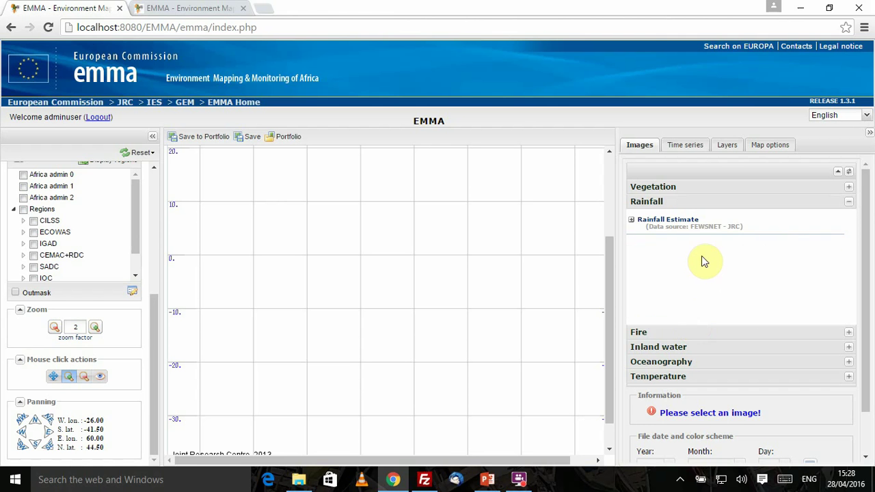
{"action": "left_click", "coordinate": [707, 229]}
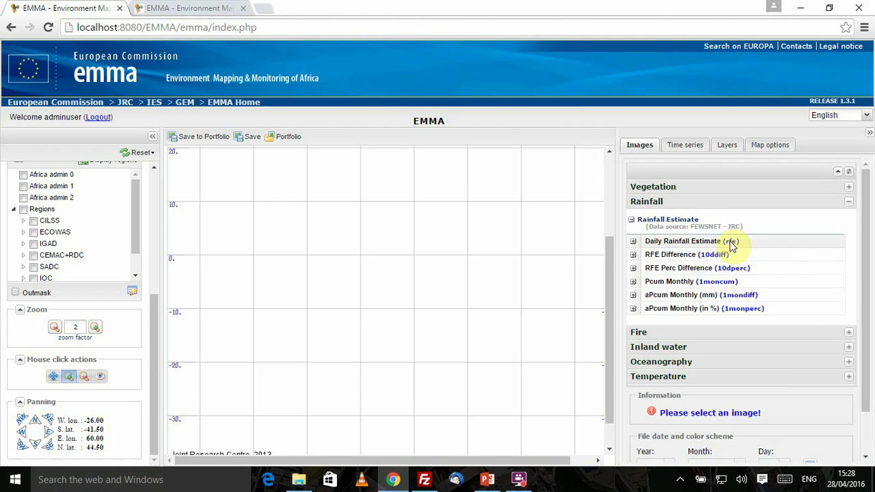
{"action": "left_click", "coordinate": [669, 223]}
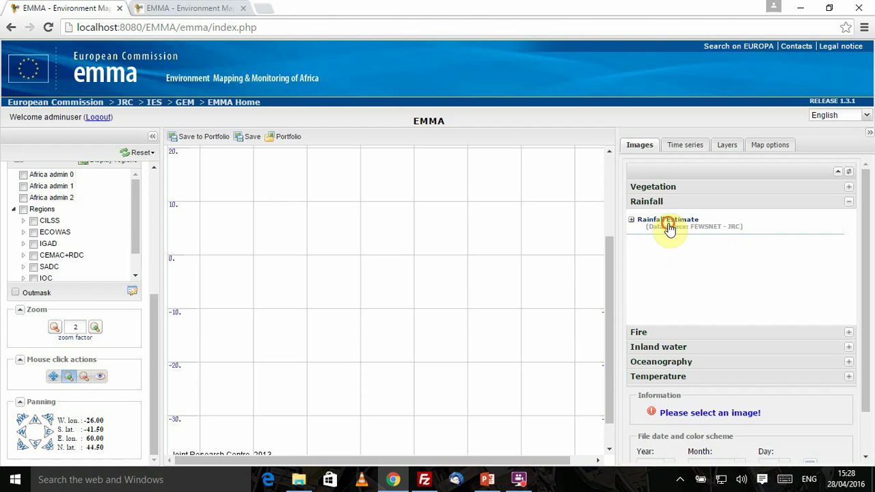
{"action": "left_click", "coordinate": [669, 225]}
{"action": "left_click", "coordinate": [660, 243]}
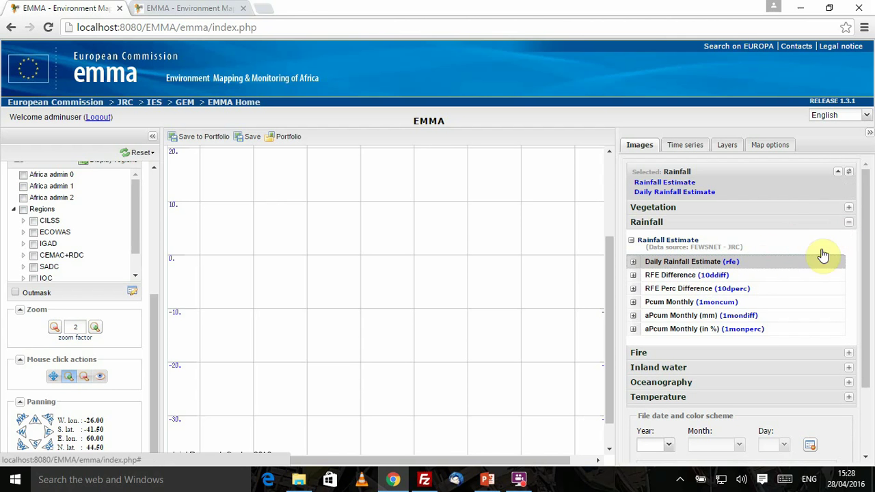
Set the year of the Daily Rainfall Estimate image to 2012 and try to apply it to the map
{"action": "left_click_drag", "start_coordinate": [867, 206], "coordinate": [861, 284]}
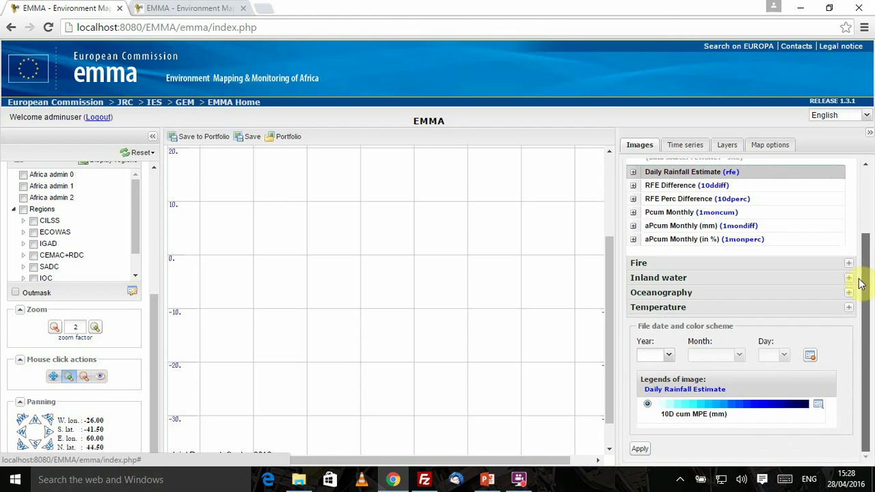
{"action": "left_click", "coordinate": [669, 356]}
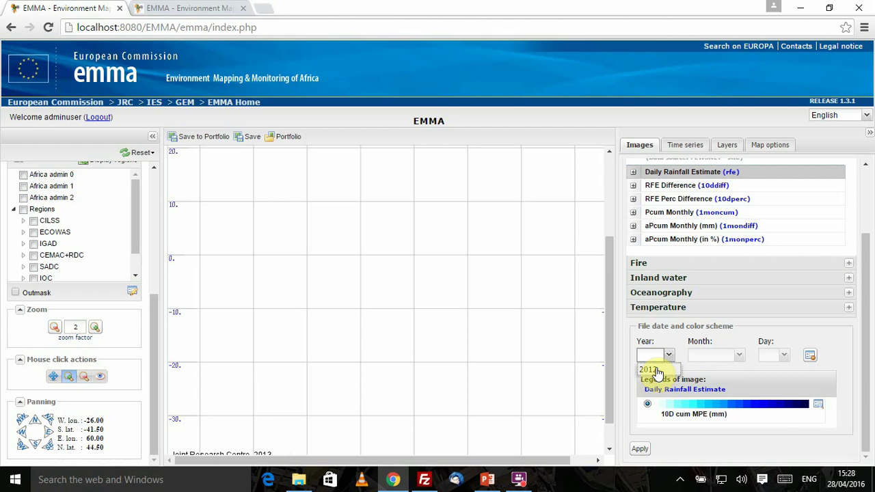
{"action": "left_click", "coordinate": [656, 371]}
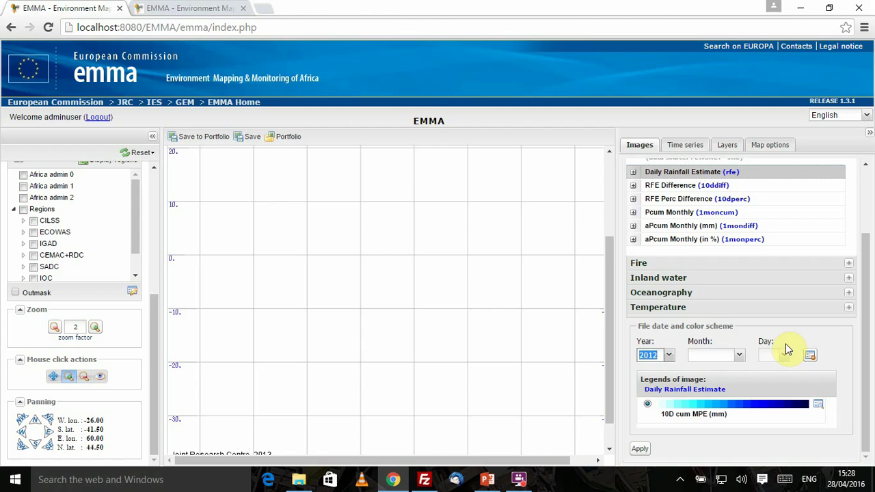
{"action": "left_click", "coordinate": [641, 450]}
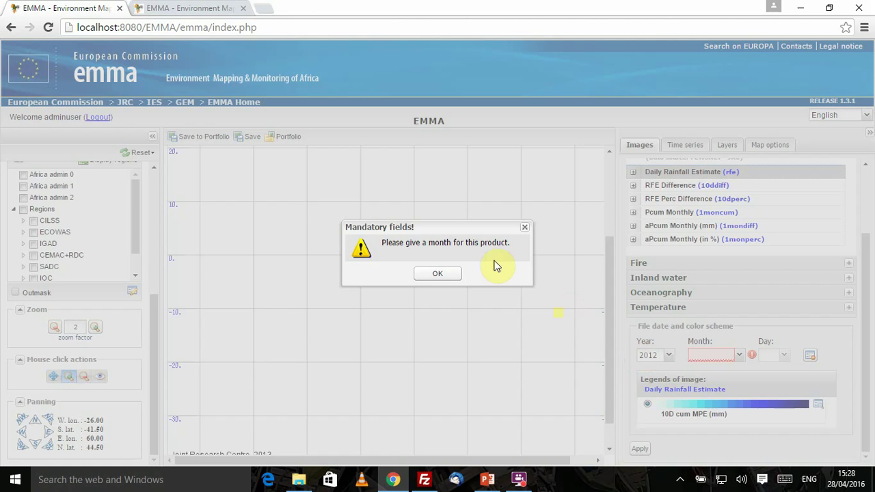
{"action": "left_click", "coordinate": [447, 275]}
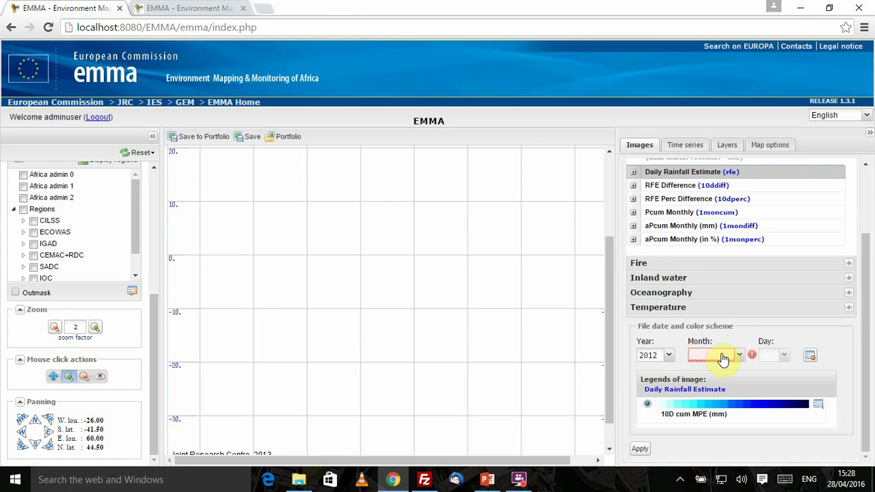
Set the rainfall image's month to January and day to 11, and display it on the map with the 10D cum MPE (mm) legend
{"action": "left_click", "coordinate": [733, 356]}
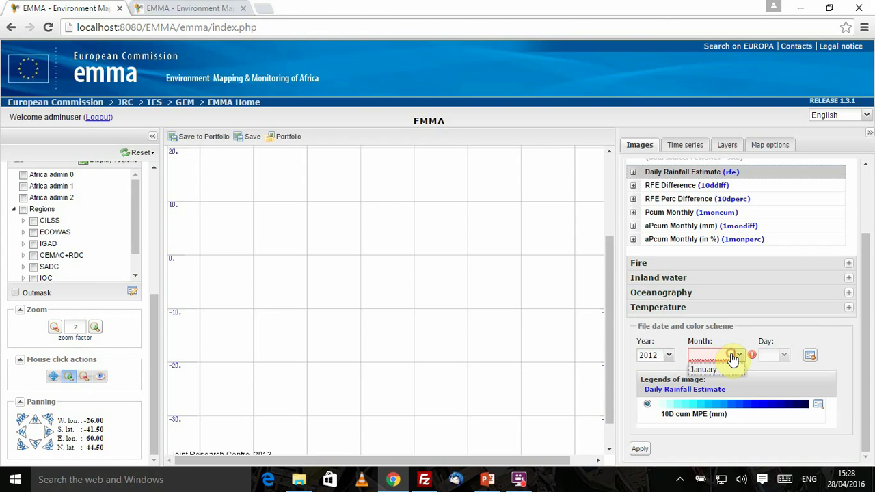
{"action": "left_click", "coordinate": [730, 370]}
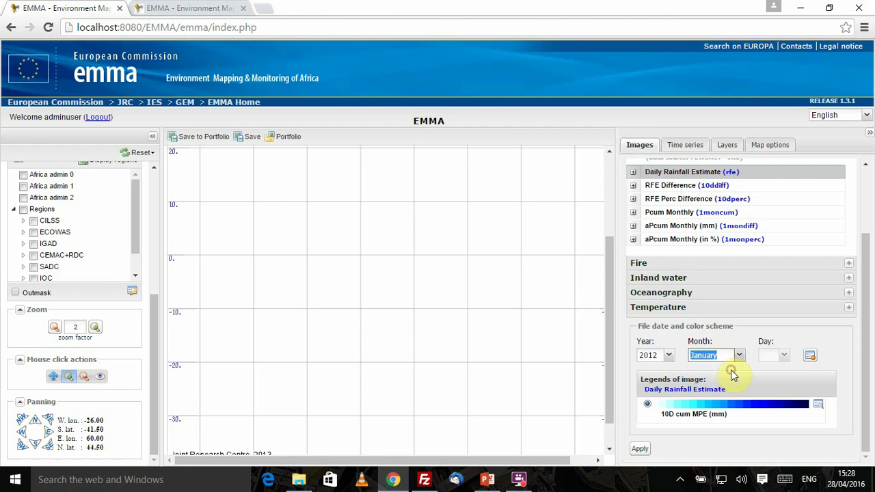
{"action": "left_click", "coordinate": [780, 356]}
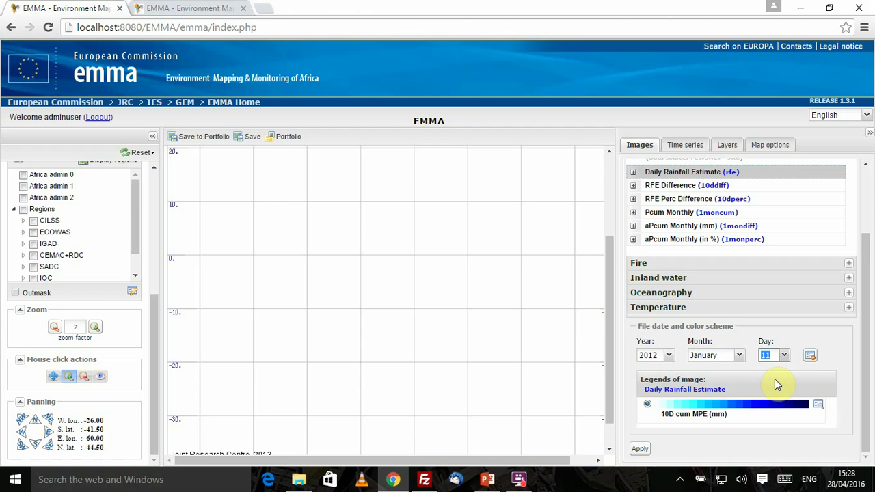
{"action": "left_click", "coordinate": [783, 356]}
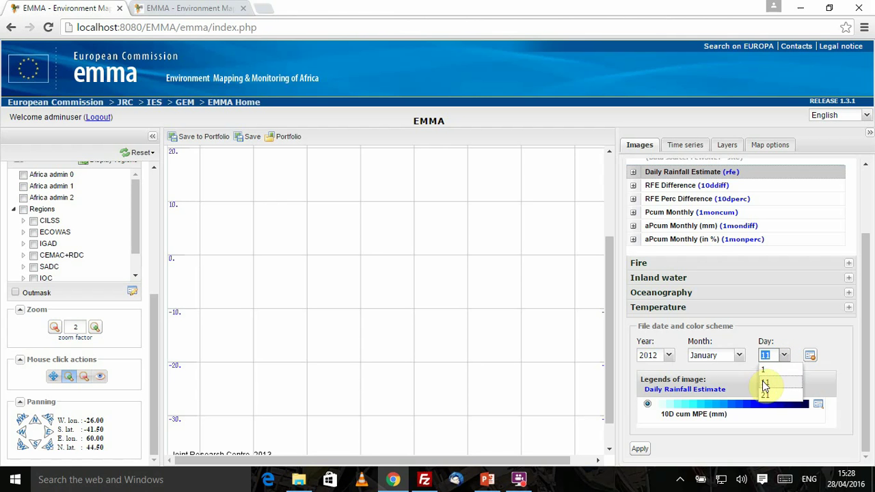
{"action": "left_click", "coordinate": [718, 438]}
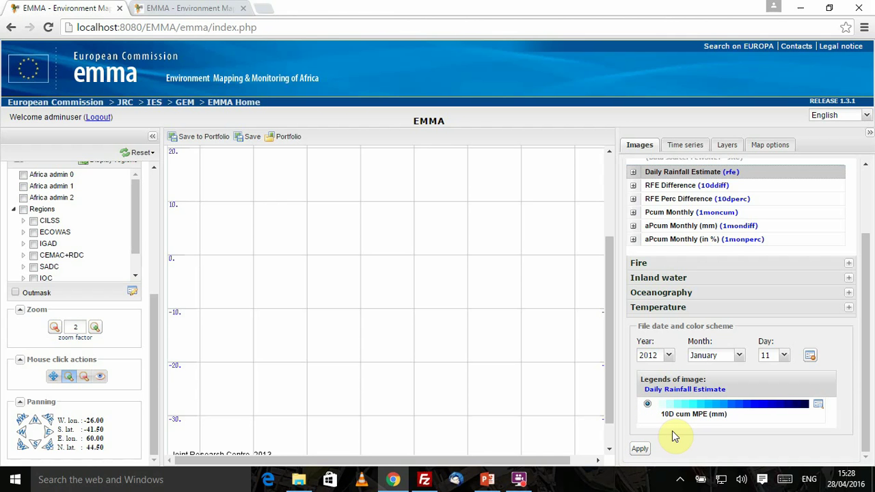
{"action": "left_click", "coordinate": [640, 451]}
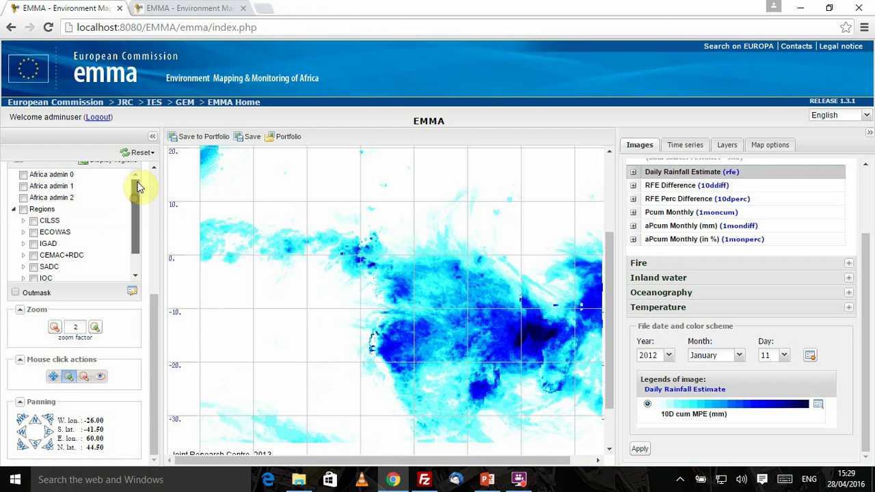
Display the ECOWAS predefined region over the rainfall map
{"action": "left_click", "coordinate": [33, 233]}
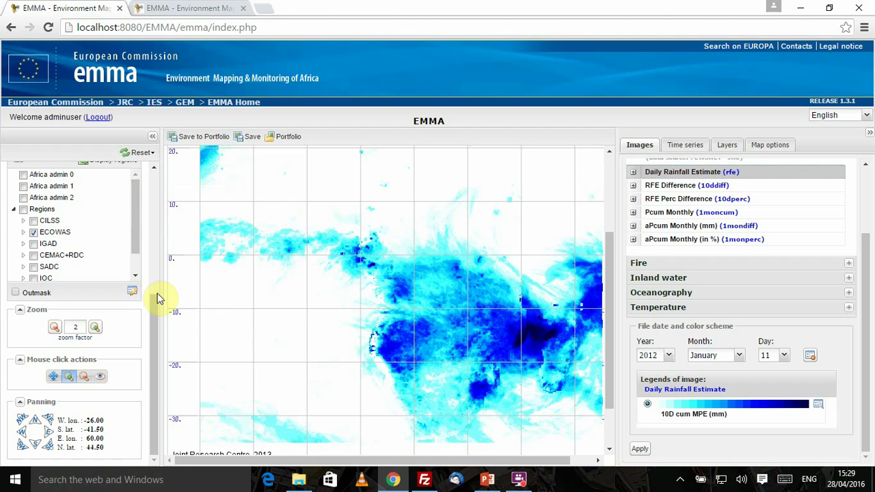
{"action": "scroll", "coordinate": [156, 294], "scroll_direction": "up", "scroll_amount": 2}
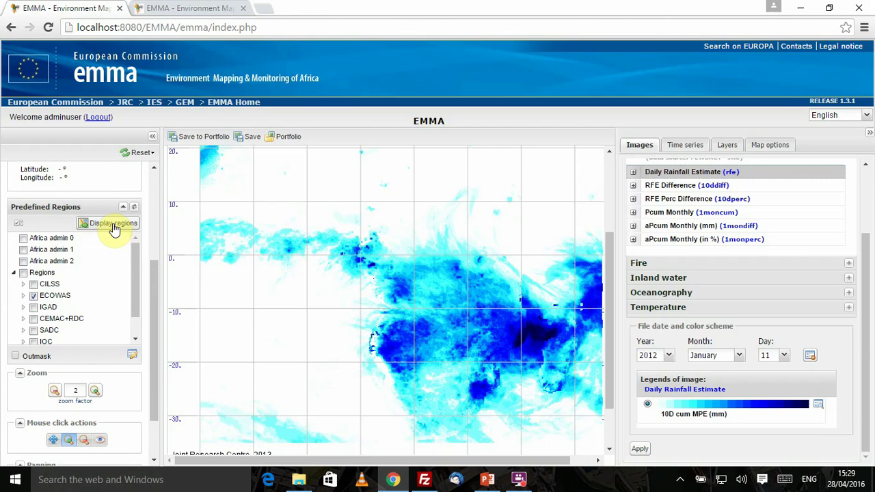
{"action": "left_click", "coordinate": [115, 225]}
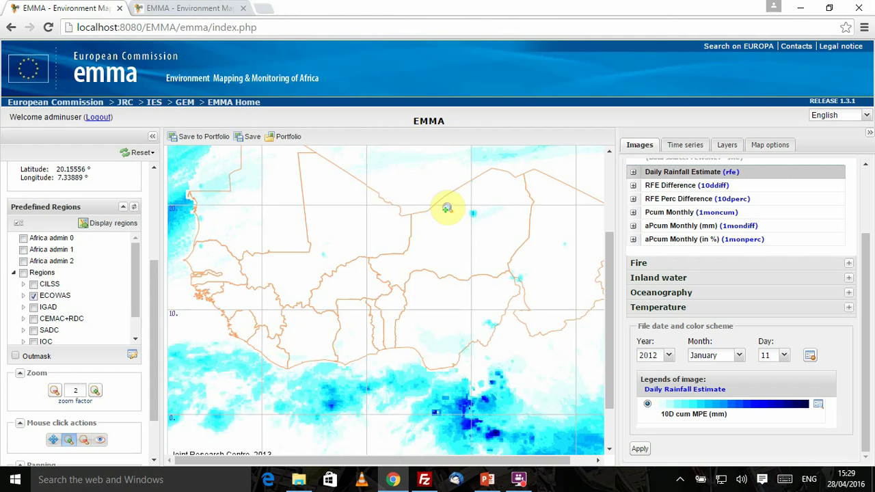
Switch to the EMMA administration tool and import the modis_sst_16072014 product archive without overwriting
{"action": "left_click", "coordinate": [205, 9]}
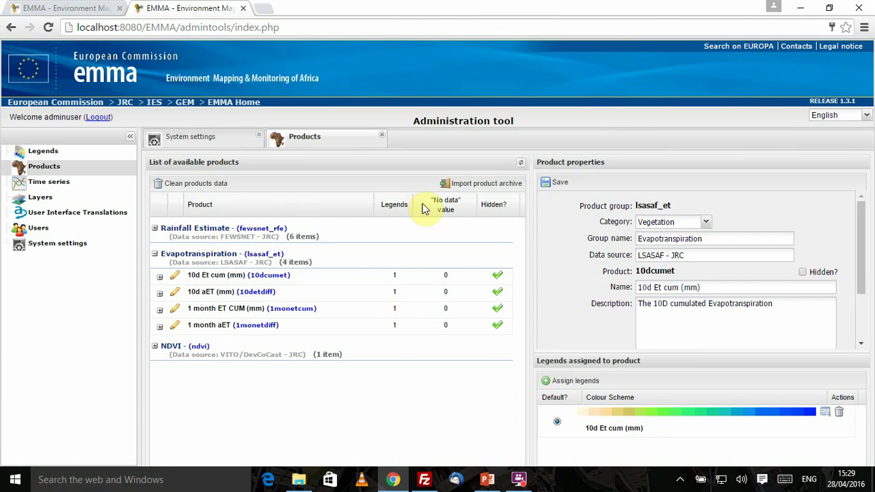
{"action": "left_click", "coordinate": [482, 183]}
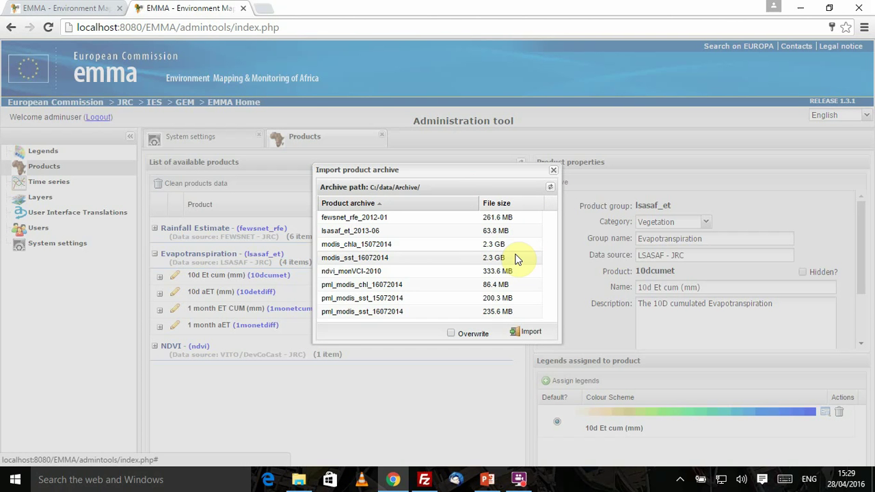
{"action": "left_click", "coordinate": [479, 315]}
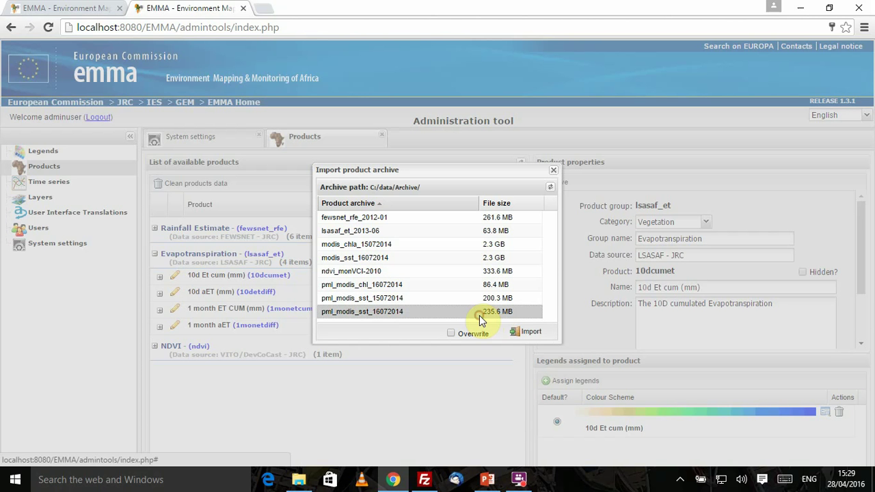
{"action": "left_click", "coordinate": [531, 334]}
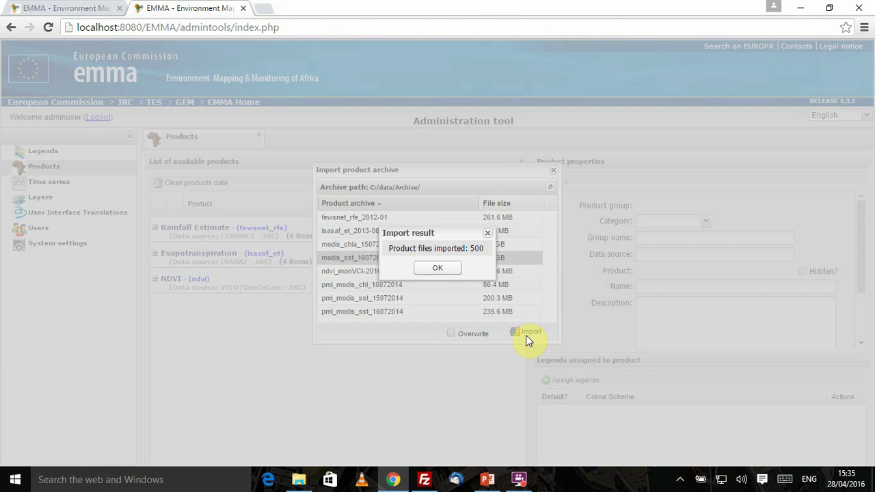
{"action": "left_click", "coordinate": [437, 270]}
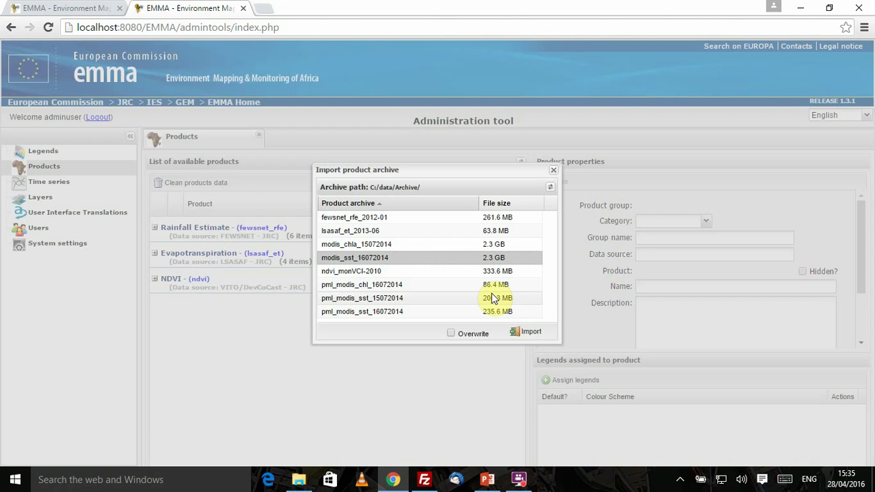
{"action": "left_click", "coordinate": [553, 170]}
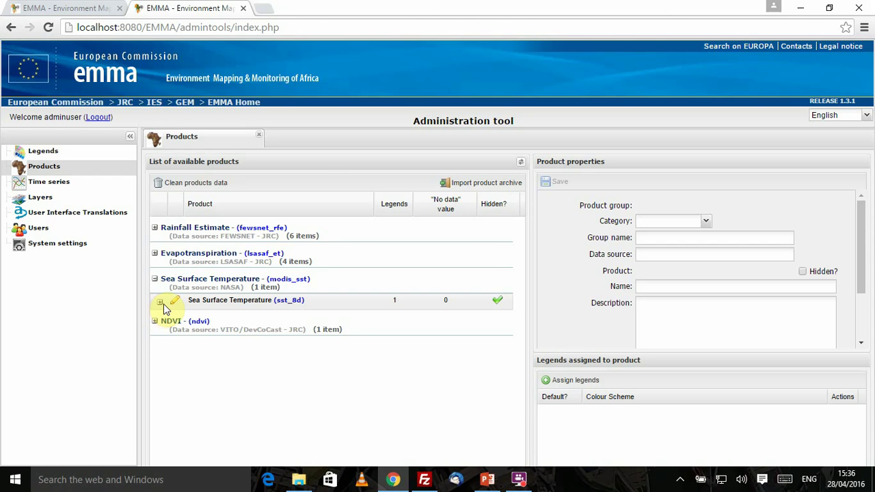
Open the properties of the Sea Surface Temperature (sst_8d) product and review its description and assigned legend
{"action": "left_click", "coordinate": [159, 303]}
{"action": "left_click", "coordinate": [160, 303]}
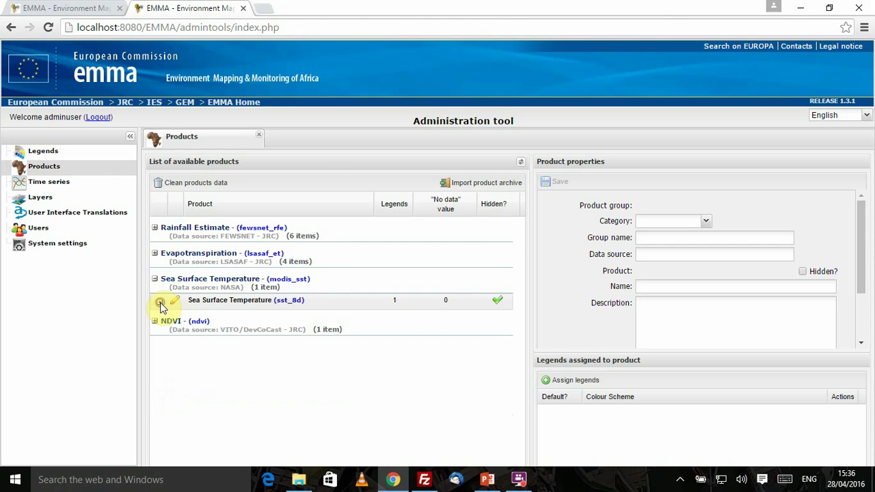
{"action": "double_click", "coordinate": [251, 306]}
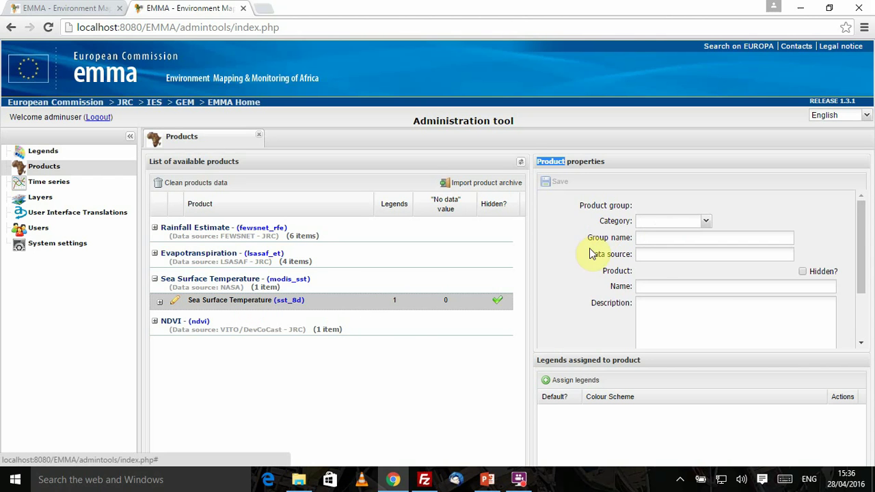
{"action": "left_click", "coordinate": [172, 301]}
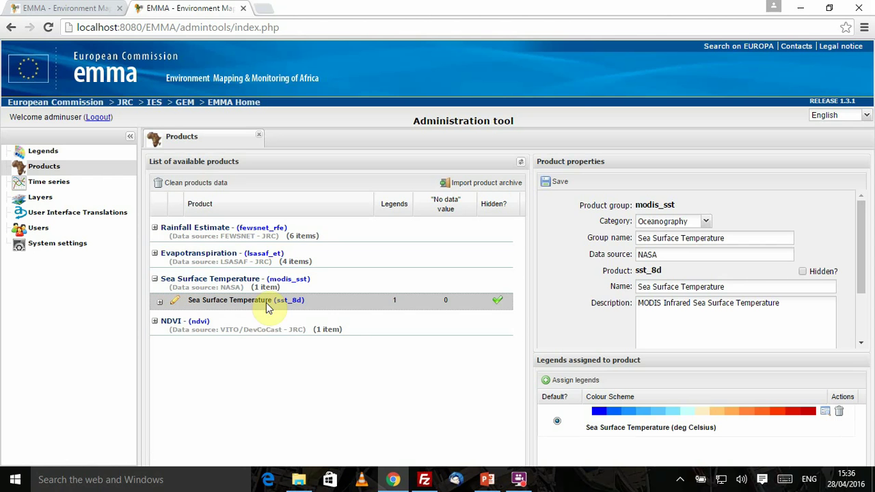
{"action": "left_click", "coordinate": [704, 340]}
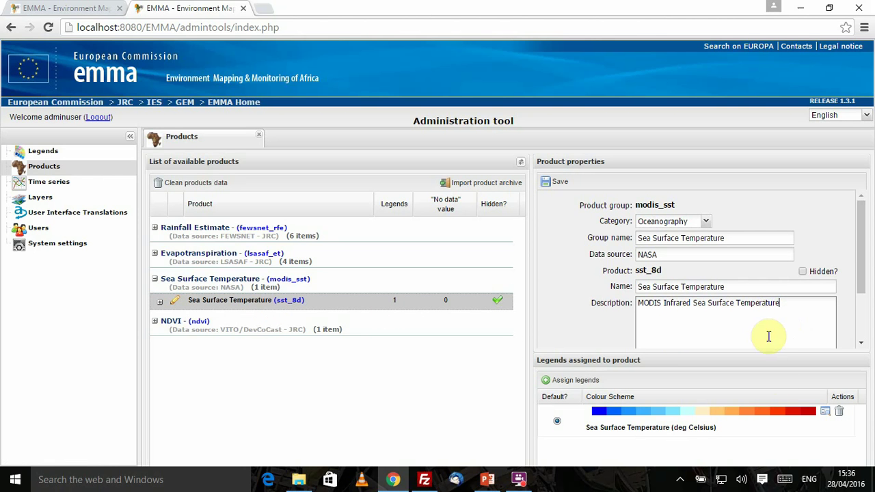
{"action": "left_click_drag", "start_coordinate": [791, 304], "coordinate": [683, 326]}
{"action": "left_click", "coordinate": [680, 325]}
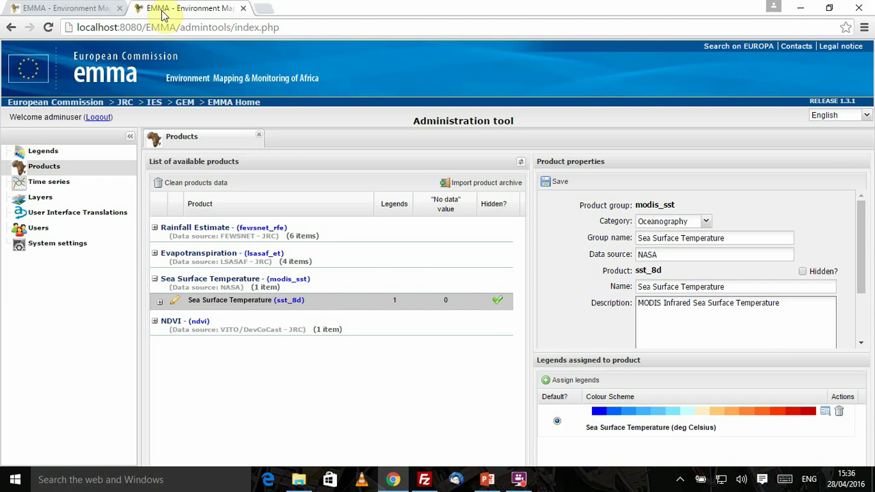
Switch to the EMMA map viewer, reload the product list, and select Sea Surface Temperature (sst_8d) from the Oceanography category
{"action": "left_click", "coordinate": [78, 7]}
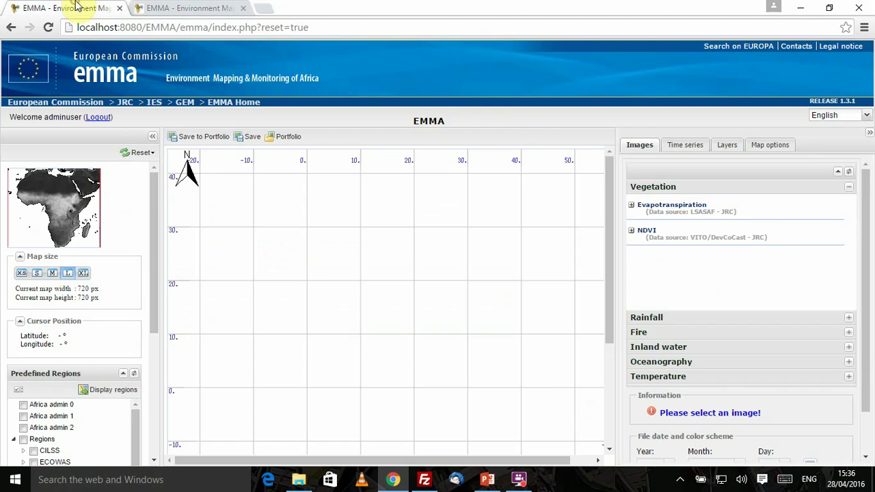
{"action": "left_click", "coordinate": [850, 172]}
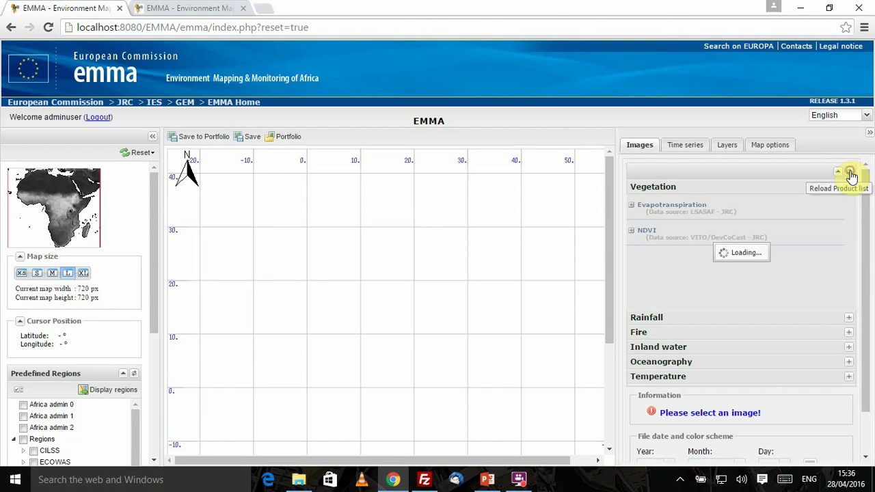
{"action": "left_click", "coordinate": [822, 364]}
{"action": "left_click", "coordinate": [793, 275]}
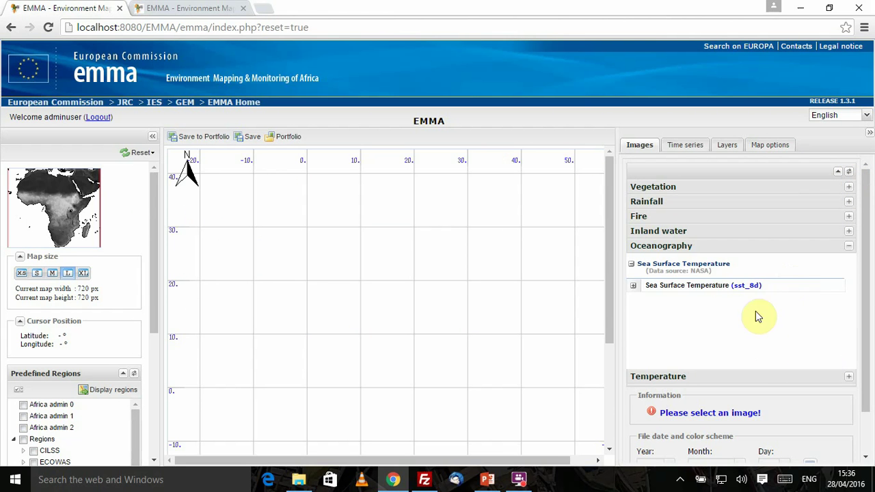
{"action": "left_click", "coordinate": [745, 287]}
Set the sea surface temperature image date to 10 June 2014 and display it on the map with the deg Celsius legend
{"action": "left_click", "coordinate": [670, 446]}
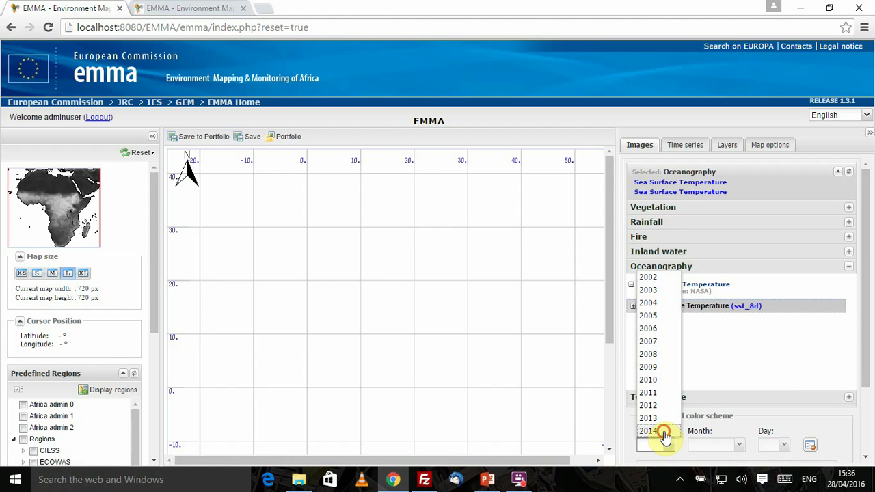
{"action": "left_click", "coordinate": [663, 432]}
{"action": "left_click", "coordinate": [732, 444]}
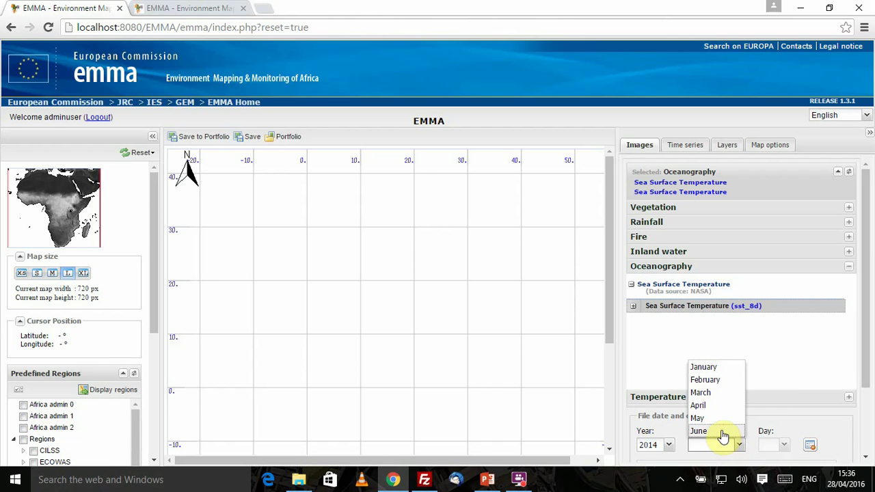
{"action": "left_click", "coordinate": [723, 432]}
{"action": "left_click", "coordinate": [780, 445]}
{"action": "left_click", "coordinate": [777, 419]}
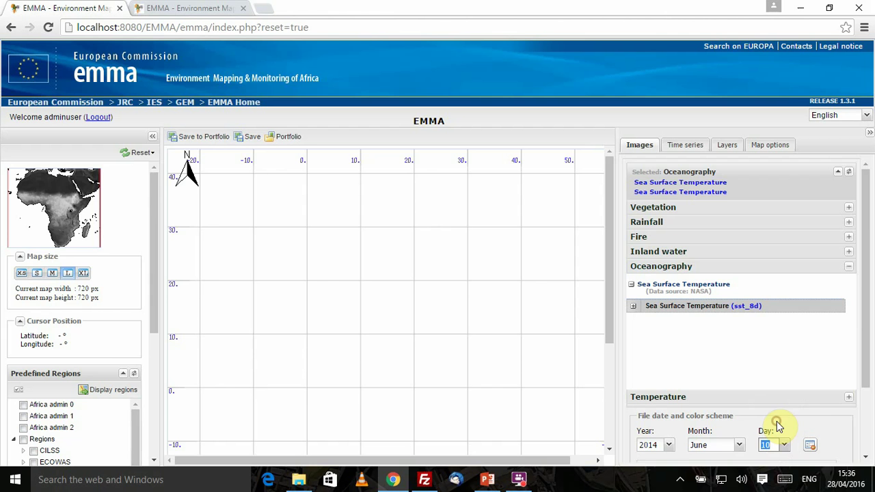
{"action": "scroll", "coordinate": [865, 328], "scroll_direction": "down", "scroll_amount": 3}
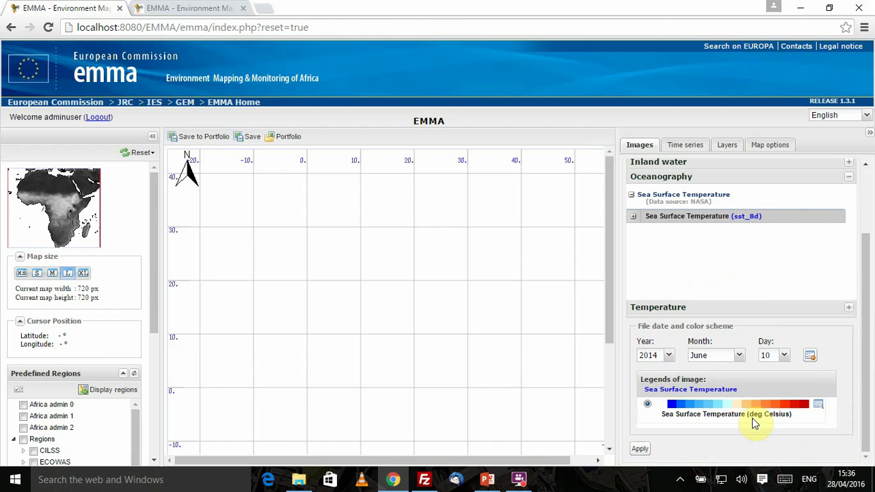
{"action": "left_click", "coordinate": [640, 448]}
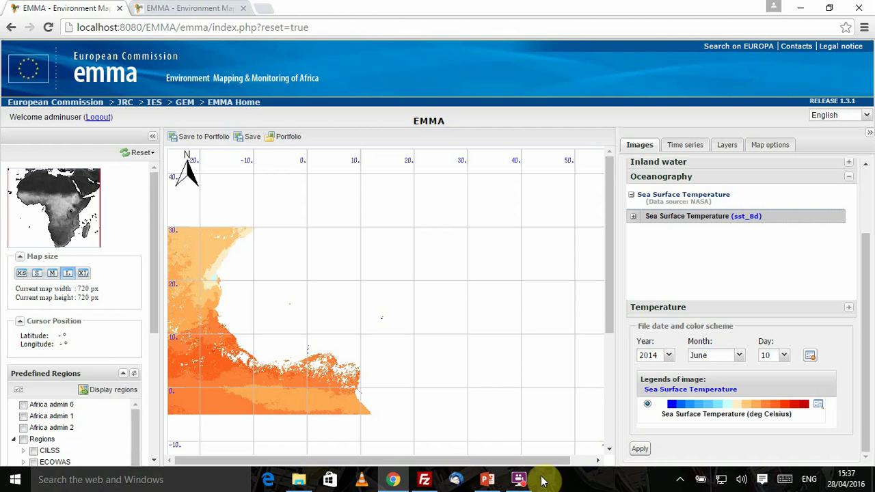
Switch to the EMMA administration tool and open the list of defined legends
{"action": "mouse_move", "coordinate": [311, 485]}
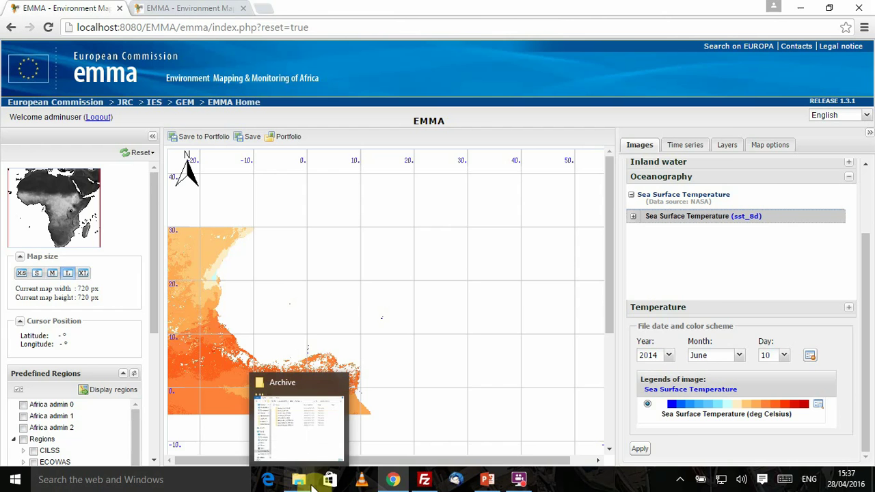
{"action": "left_click", "coordinate": [194, 8]}
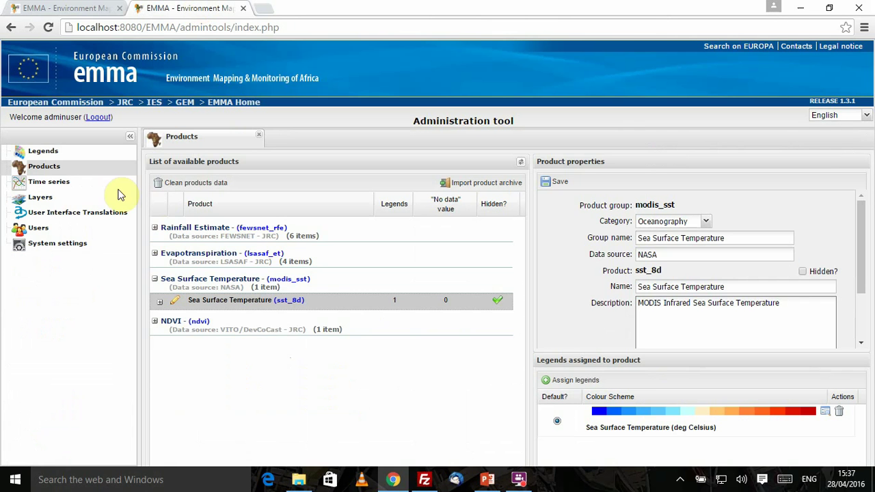
{"action": "left_click", "coordinate": [78, 151]}
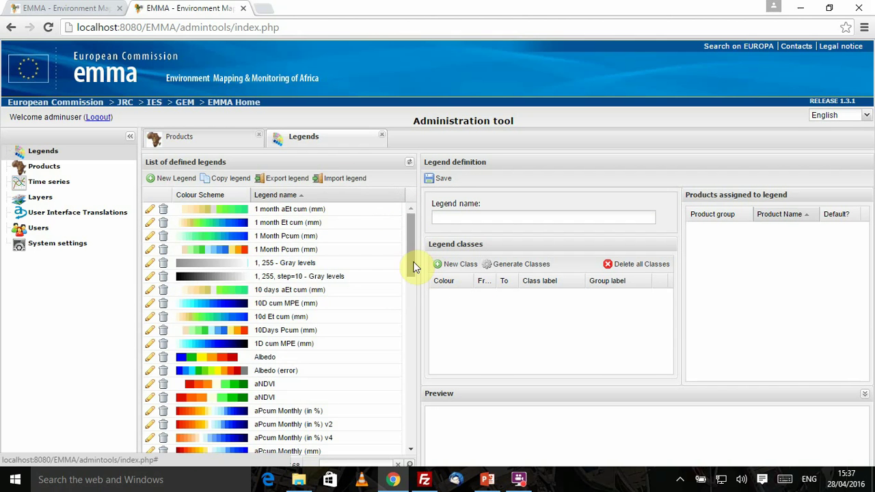
{"action": "left_click_drag", "start_coordinate": [411, 268], "coordinate": [416, 237]}
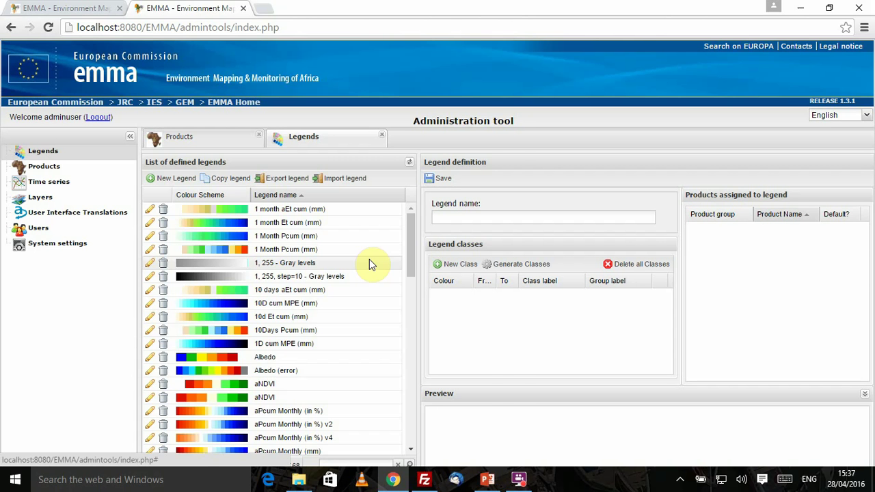
Look up the legend text files on Local Disk (C:) in File Explorer
{"action": "left_click", "coordinate": [299, 479]}
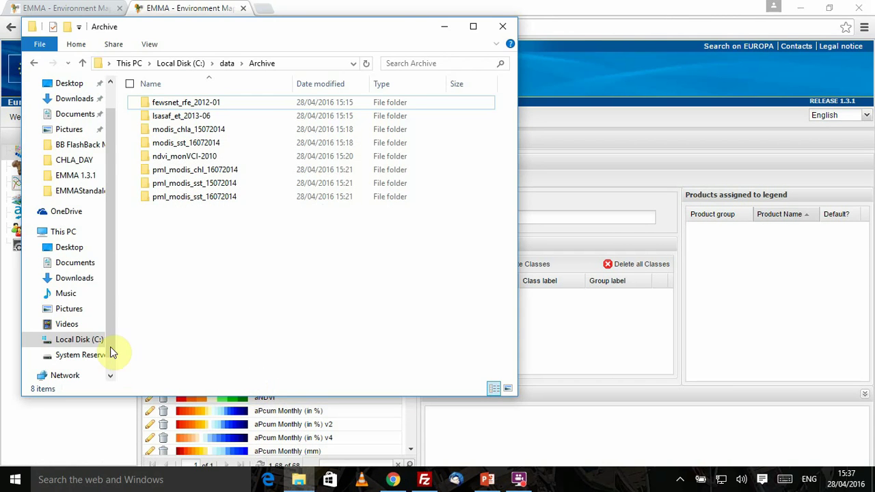
{"action": "left_click", "coordinate": [89, 340]}
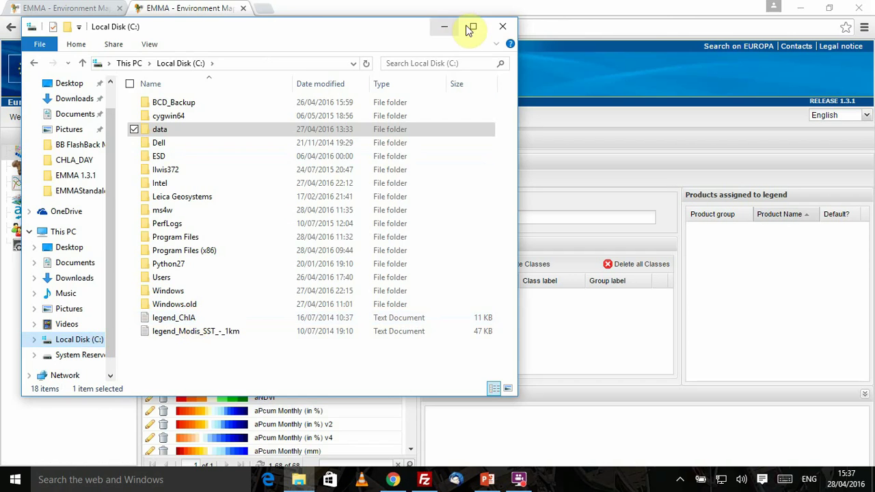
{"action": "left_click", "coordinate": [444, 26]}
Import the legend script file legend_Modis_SST_-_1km from Local Disk (C:) into the legend list
{"action": "left_click", "coordinate": [355, 179]}
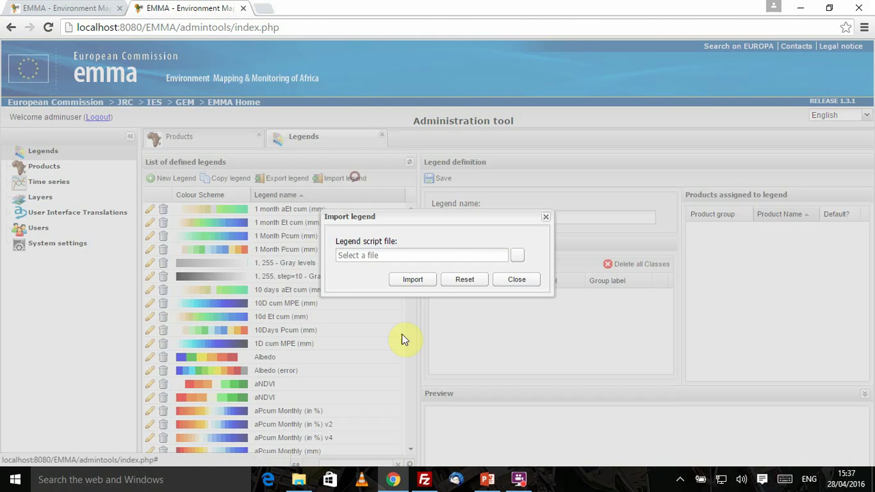
{"action": "left_click", "coordinate": [518, 254]}
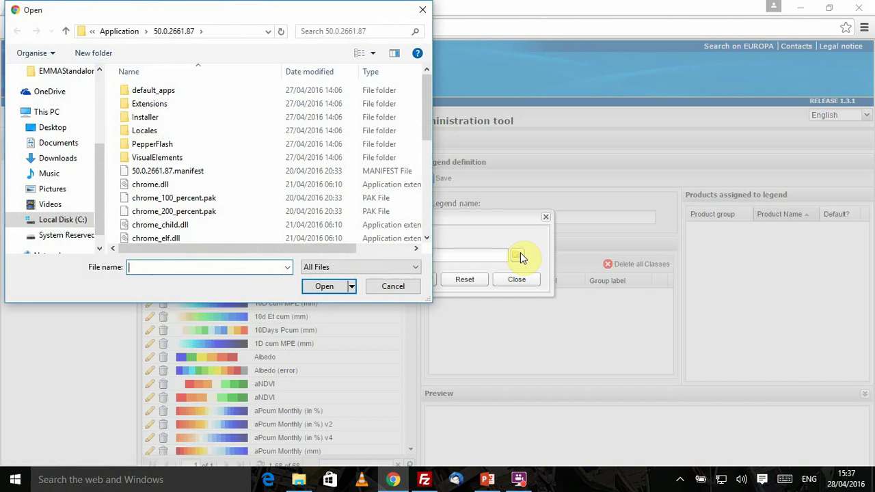
{"action": "scroll", "coordinate": [424, 163], "scroll_direction": "down", "scroll_amount": 1}
{"action": "left_click_drag", "start_coordinate": [424, 163], "coordinate": [426, 225]}
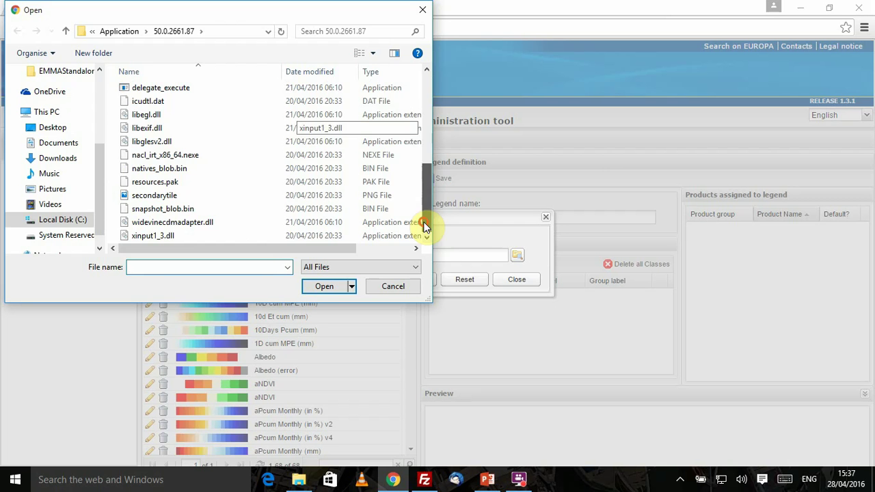
{"action": "left_click", "coordinate": [66, 224]}
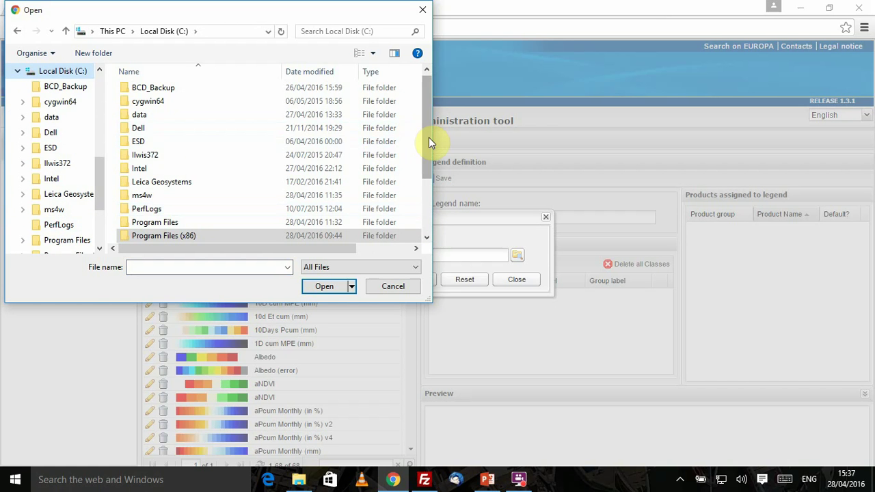
{"action": "left_click_drag", "start_coordinate": [428, 144], "coordinate": [413, 220]}
{"action": "left_click", "coordinate": [214, 236]}
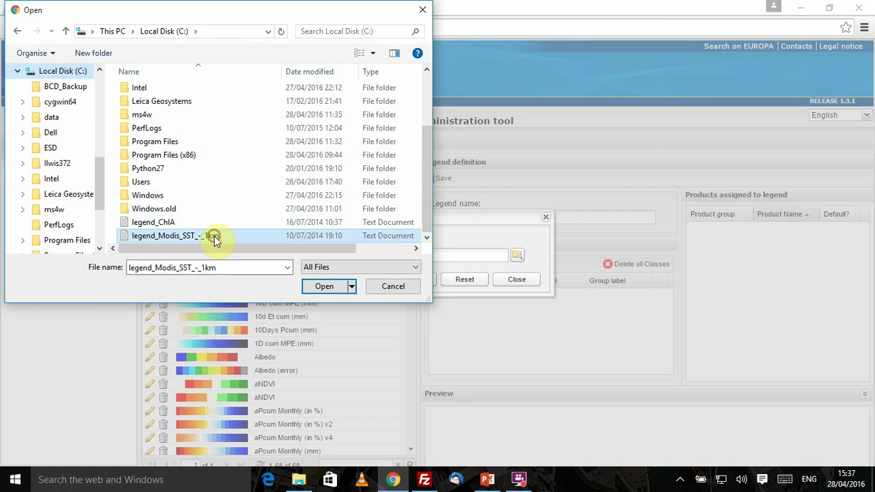
{"action": "left_click", "coordinate": [324, 287]}
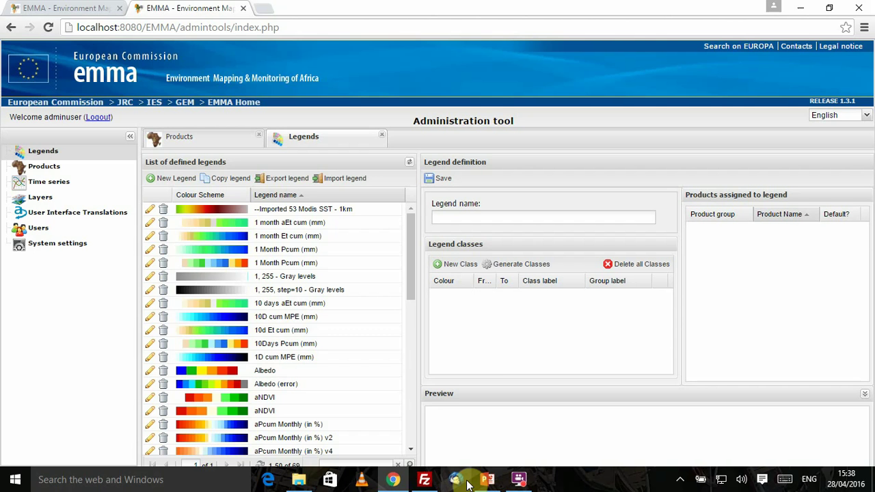
Rename the newly imported legend to "Modis SST - 1km" and save it
{"action": "right_click", "coordinate": [282, 212]}
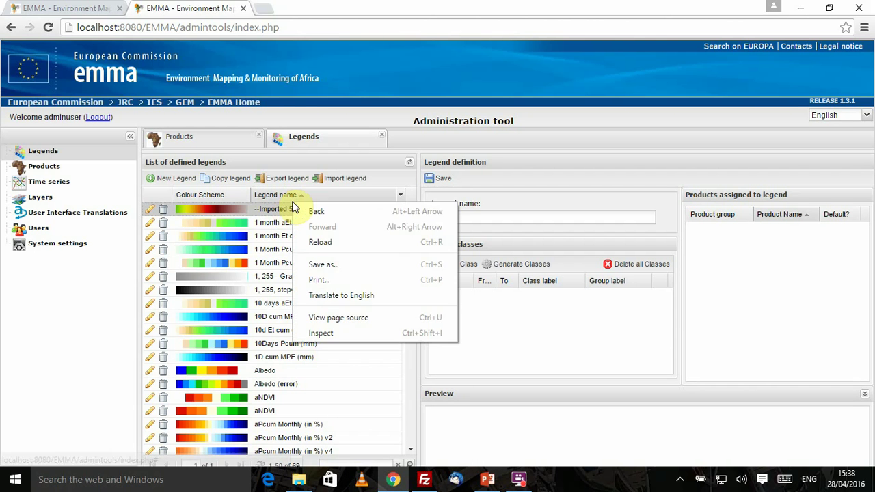
{"action": "left_click", "coordinate": [282, 214]}
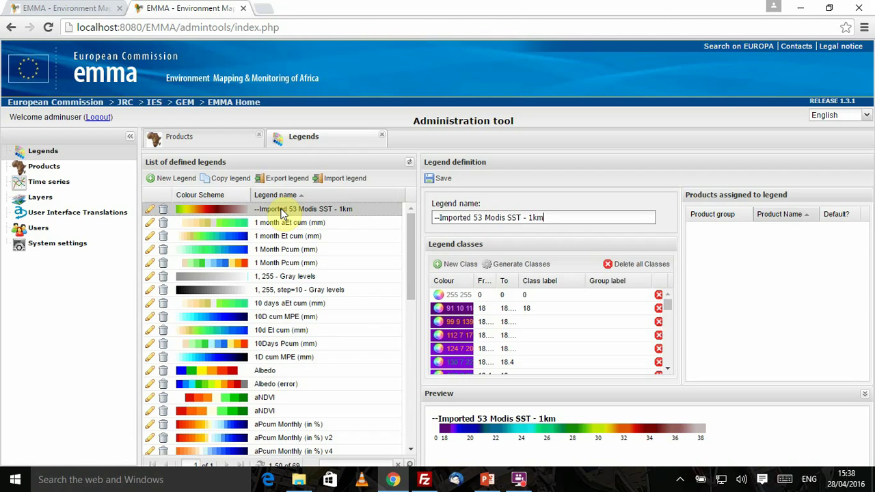
{"action": "left_click", "coordinate": [473, 217]}
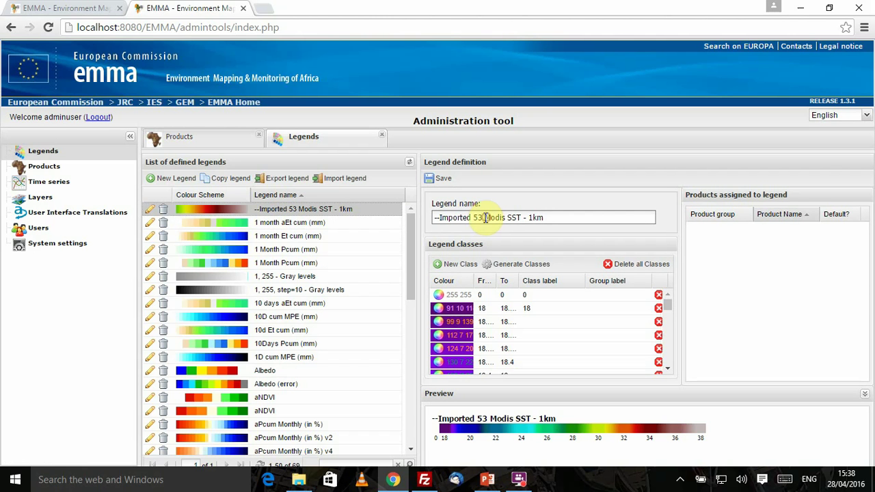
{"action": "left_click_drag", "start_coordinate": [484, 218], "coordinate": [419, 215]}
{"action": "key", "text": "BackSpace"}
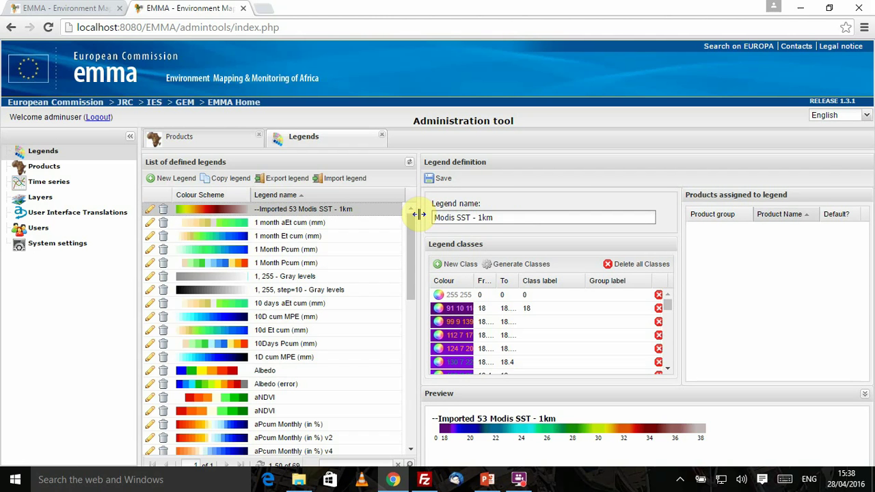
{"action": "left_click", "coordinate": [443, 180]}
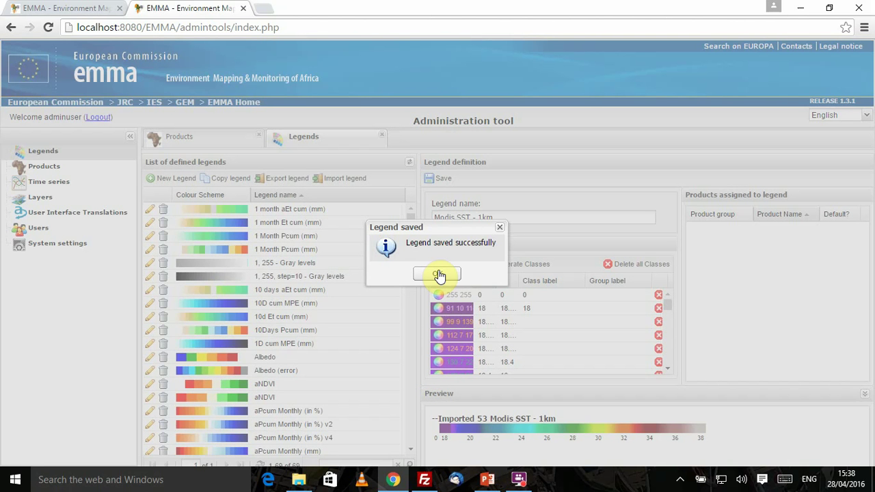
{"action": "left_click", "coordinate": [438, 274]}
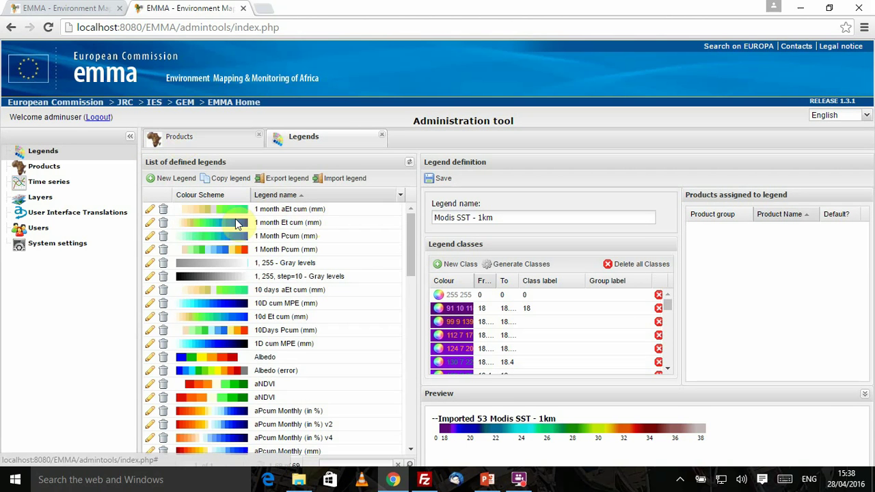
Assign the Modis SST - 1km legend to the Sea Surface Temperature (sst_8d) product
{"action": "left_click", "coordinate": [228, 143]}
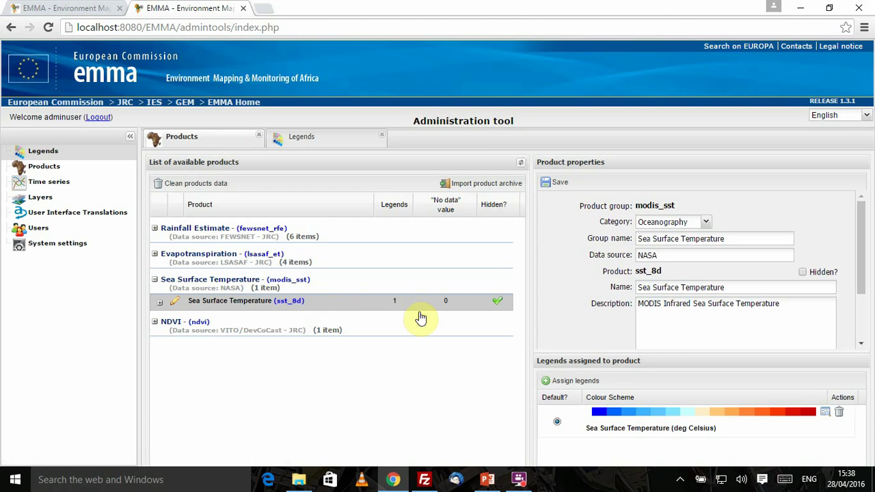
{"action": "left_click", "coordinate": [330, 308]}
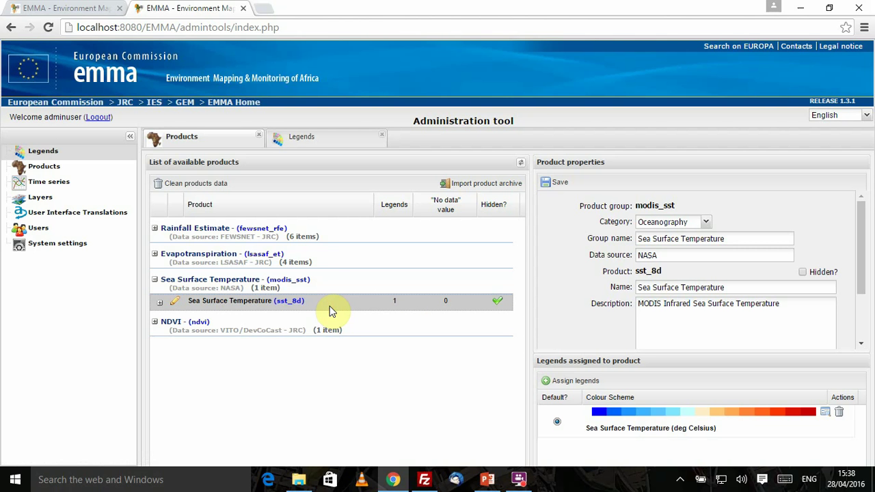
{"action": "left_click", "coordinate": [558, 386]}
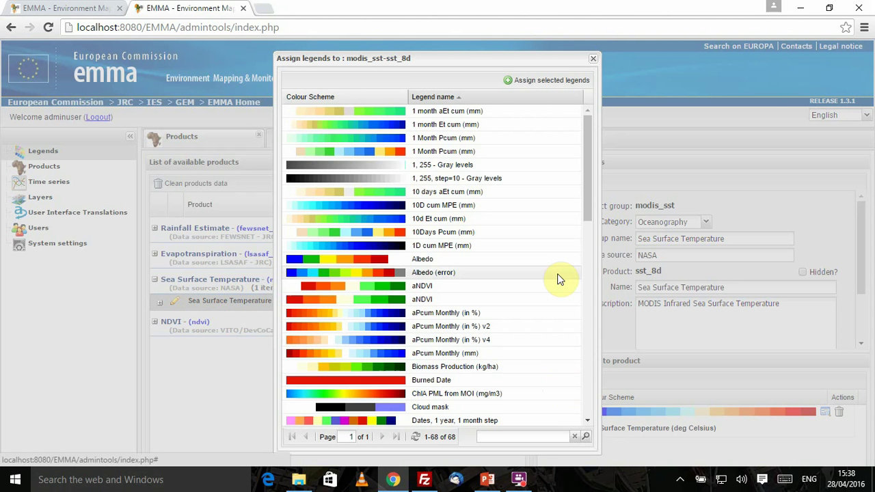
{"action": "left_click_drag", "start_coordinate": [583, 120], "coordinate": [580, 268]}
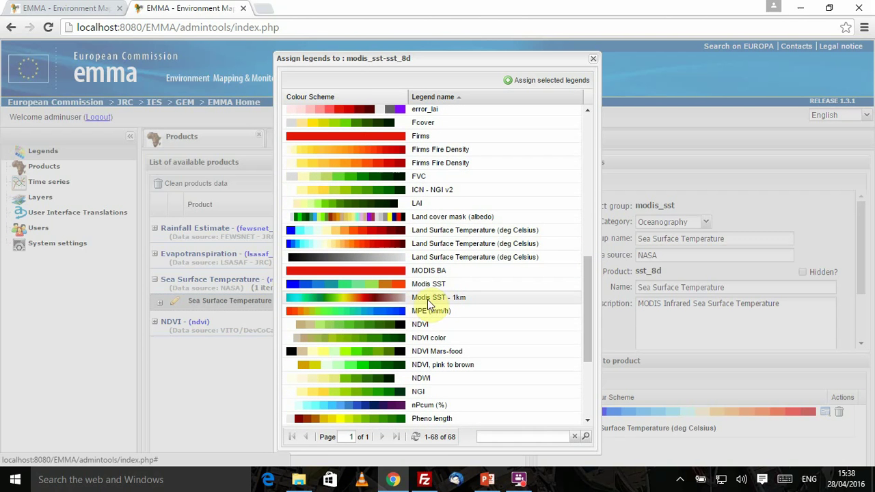
{"action": "left_click", "coordinate": [449, 297]}
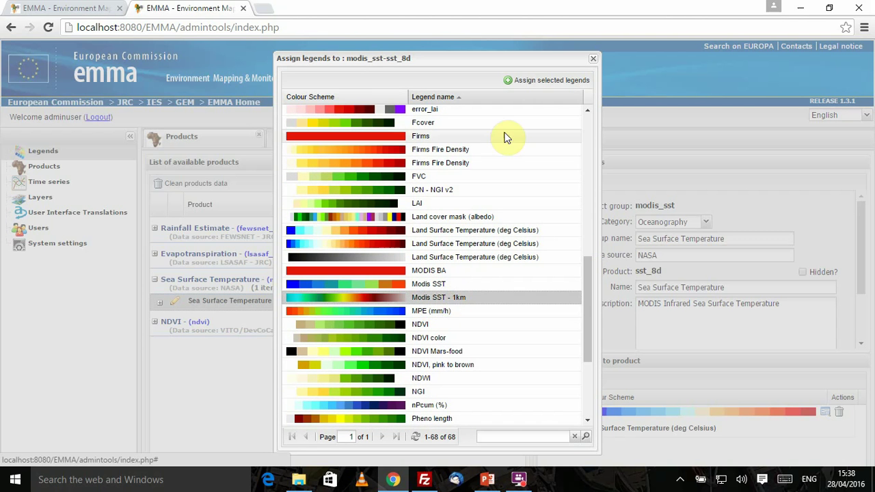
{"action": "left_click", "coordinate": [526, 83]}
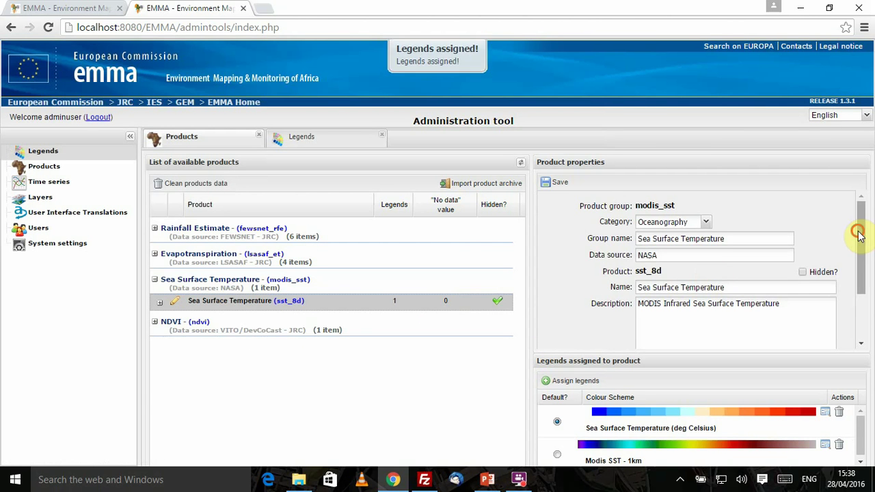
Make Modis SST - 1km the default legend of the sst_8d product and save the product properties
{"action": "left_click_drag", "start_coordinate": [860, 236], "coordinate": [859, 285]}
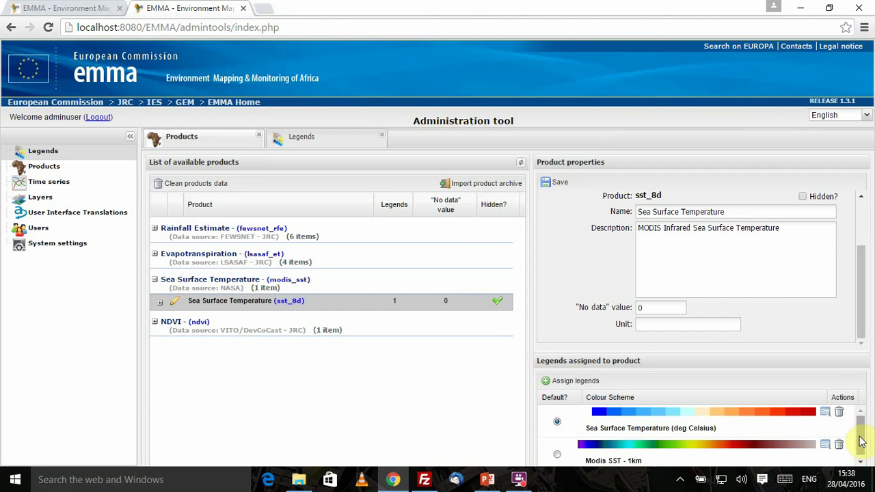
{"action": "scroll", "coordinate": [860, 435], "scroll_direction": "down", "scroll_amount": 1}
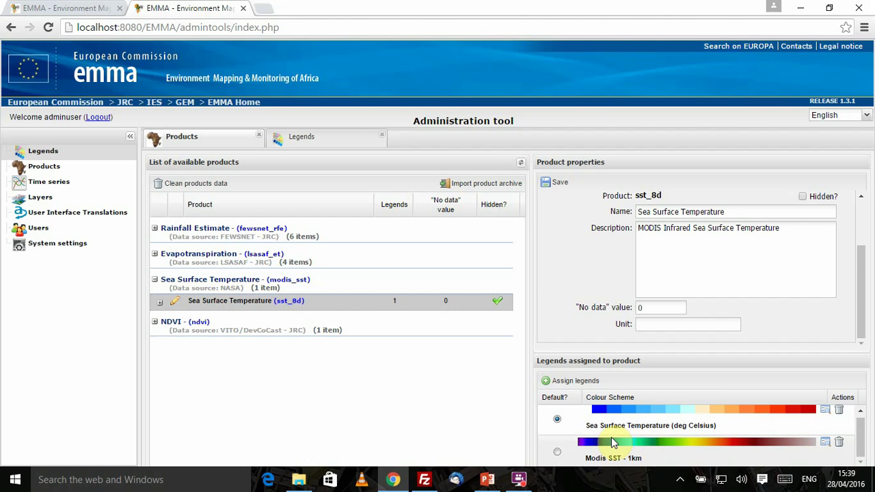
{"action": "left_click", "coordinate": [557, 452]}
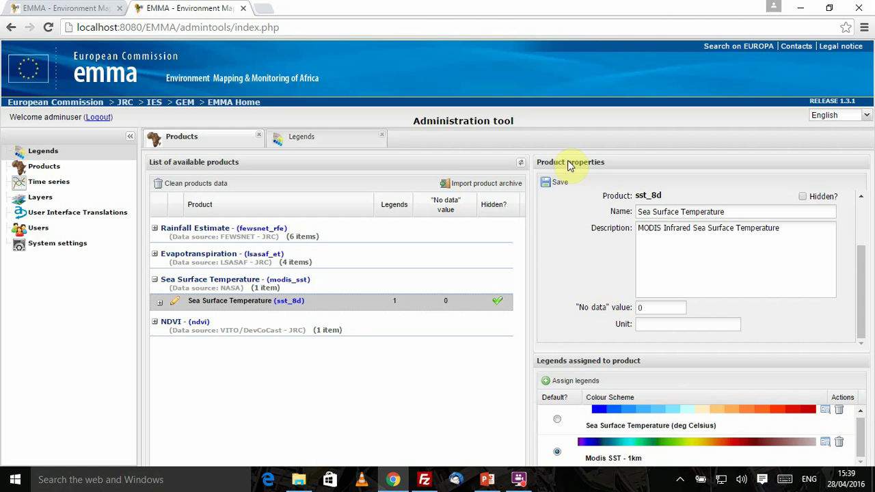
{"action": "left_click", "coordinate": [554, 186]}
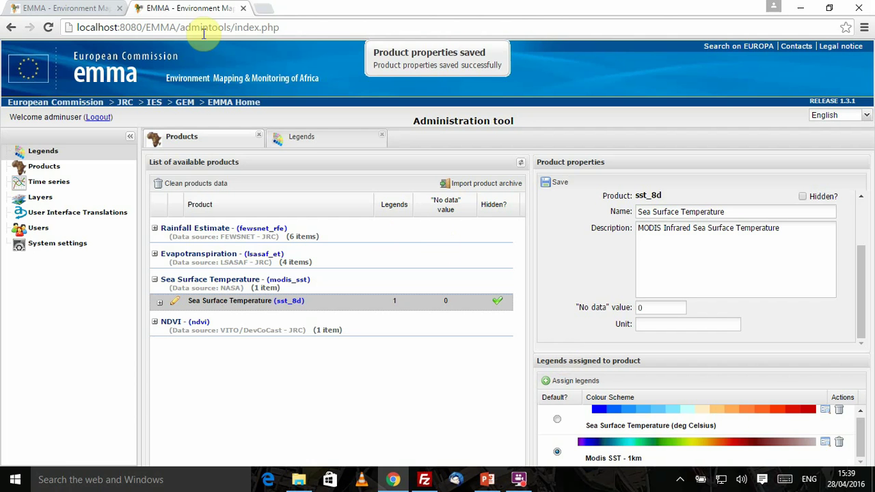
Switch to the EMMA map viewer and select Sea Surface Temperature (sst_8d) from the Oceanography category
{"action": "left_click", "coordinate": [98, 8]}
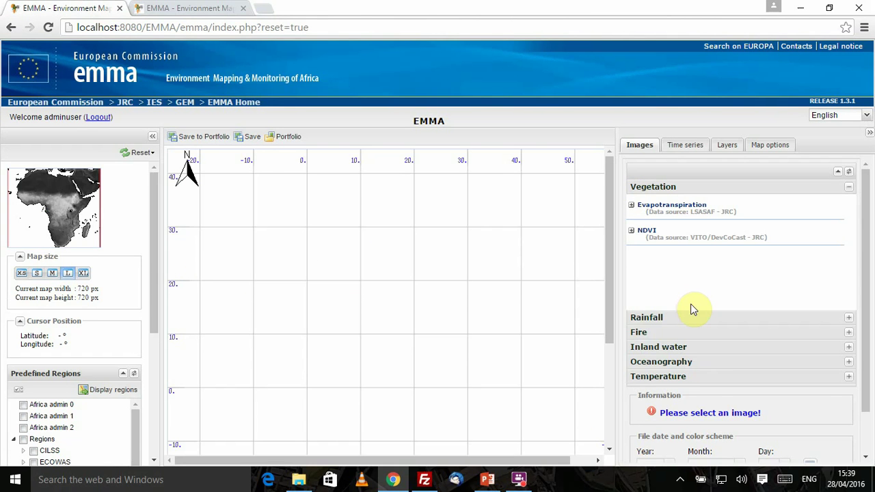
{"action": "left_click", "coordinate": [689, 364]}
{"action": "left_click", "coordinate": [686, 268]}
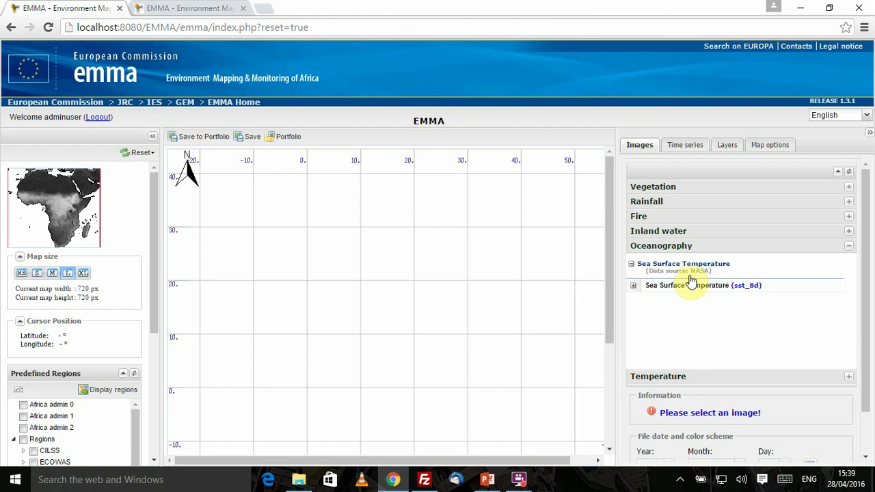
{"action": "left_click", "coordinate": [697, 290]}
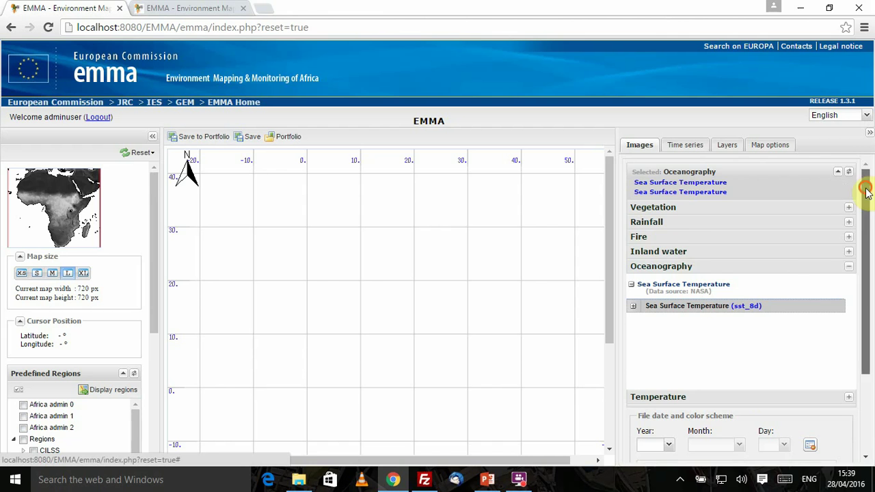
Set the image date to 15 April 2014 and display the sea surface temperature map with the Modis SST - 1km legend
{"action": "left_click_drag", "start_coordinate": [865, 189], "coordinate": [862, 297]}
{"action": "left_click", "coordinate": [660, 330]}
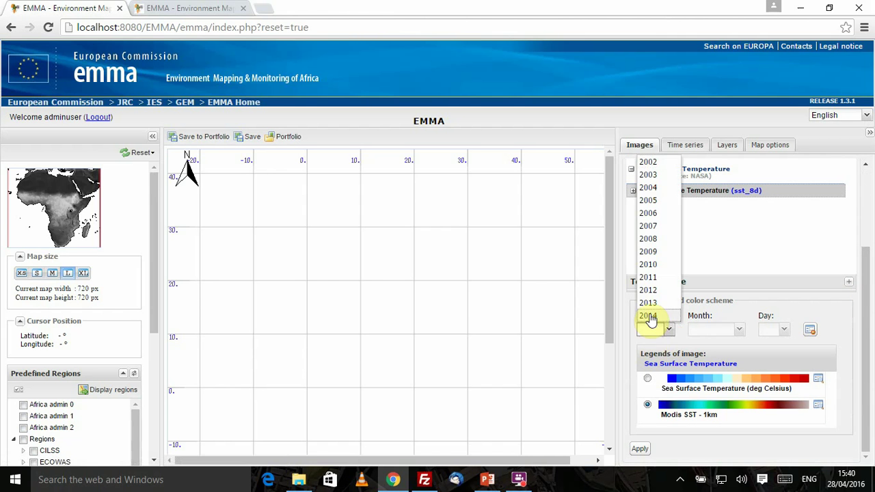
{"action": "left_click", "coordinate": [651, 317]}
{"action": "left_click", "coordinate": [722, 330]}
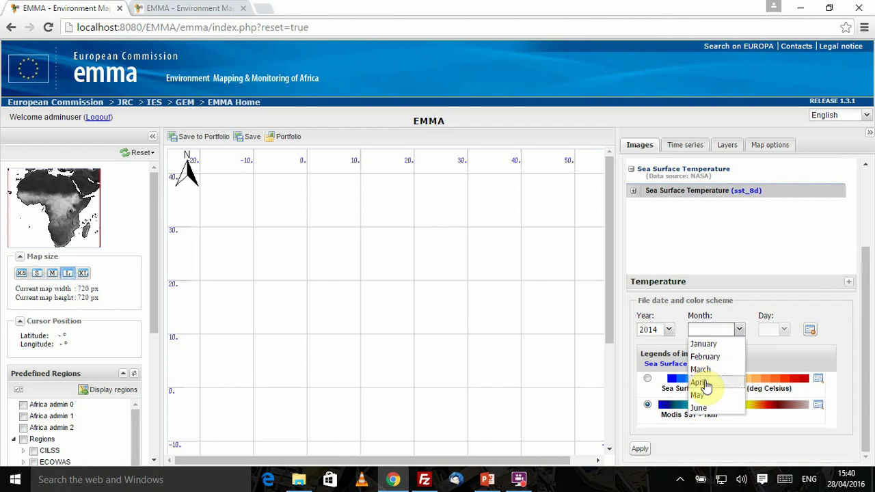
{"action": "left_click", "coordinate": [700, 384]}
{"action": "left_click", "coordinate": [770, 331]}
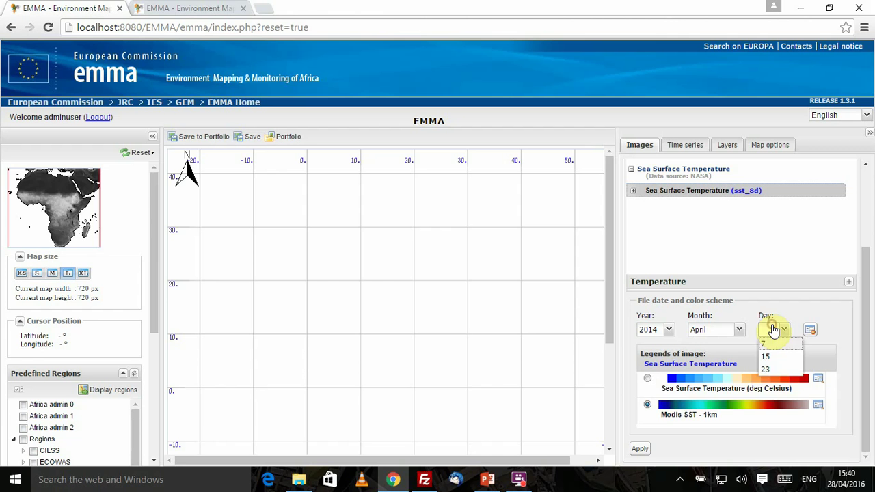
{"action": "left_click", "coordinate": [766, 357]}
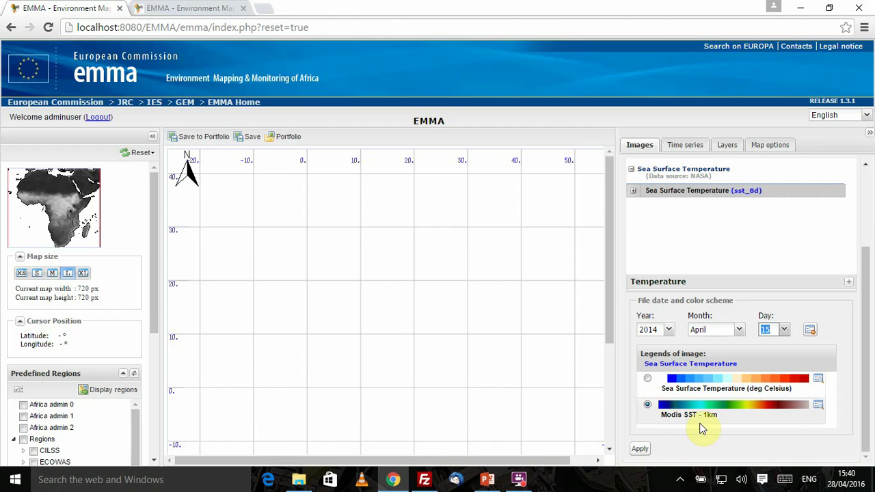
{"action": "left_click", "coordinate": [646, 450]}
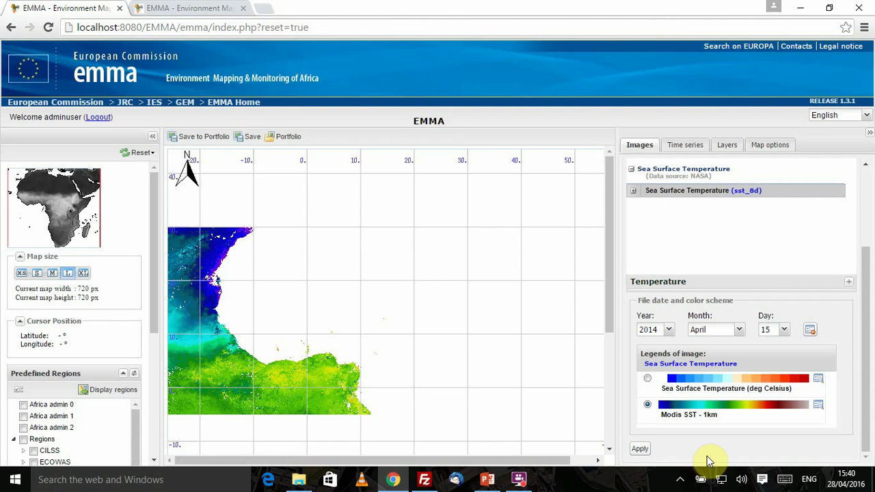
Redraw the map with the Sea Surface Temperature (deg Celsius) legend for comparison, and reapply the Modis SST - 1km legend
{"action": "left_click", "coordinate": [648, 380]}
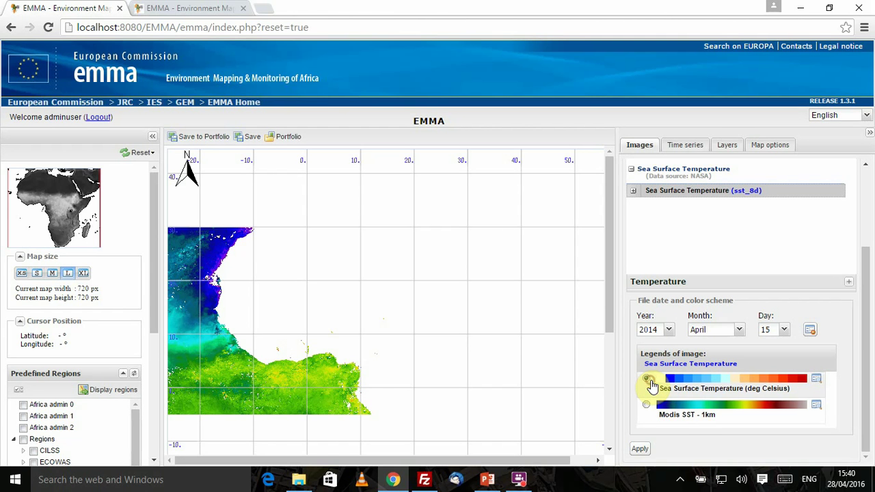
{"action": "left_click", "coordinate": [640, 450]}
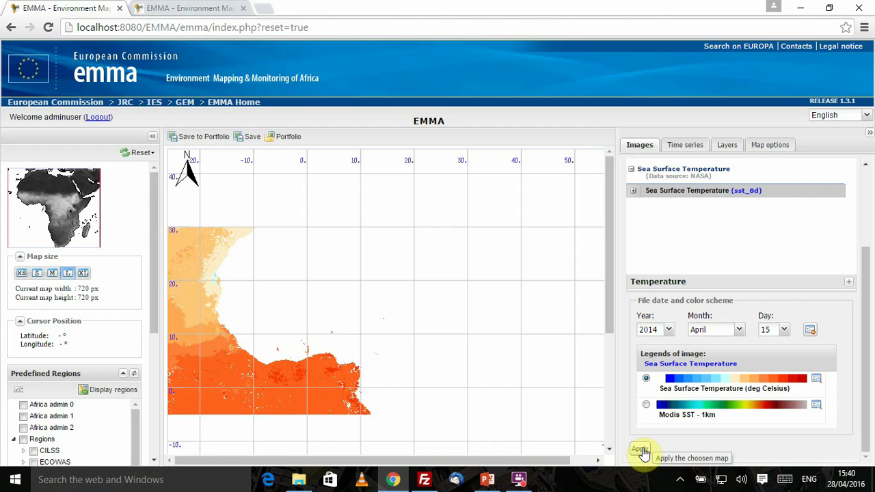
{"action": "left_click", "coordinate": [646, 405]}
{"action": "left_click", "coordinate": [639, 451]}
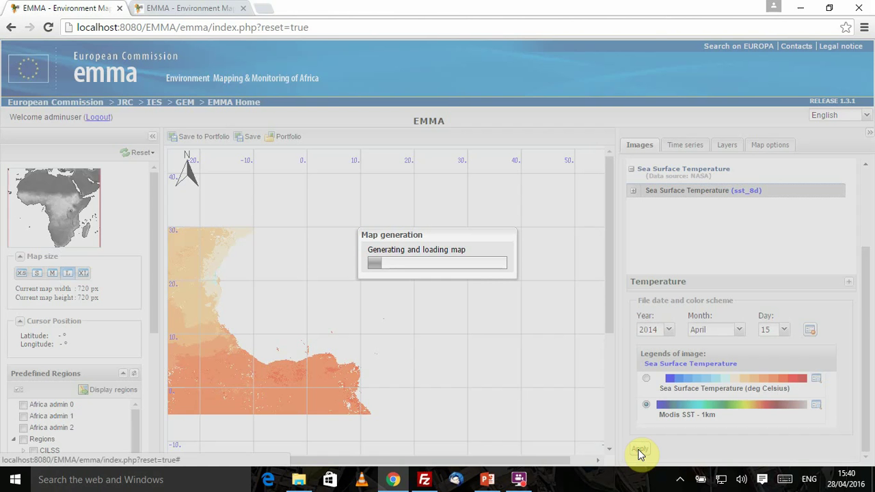